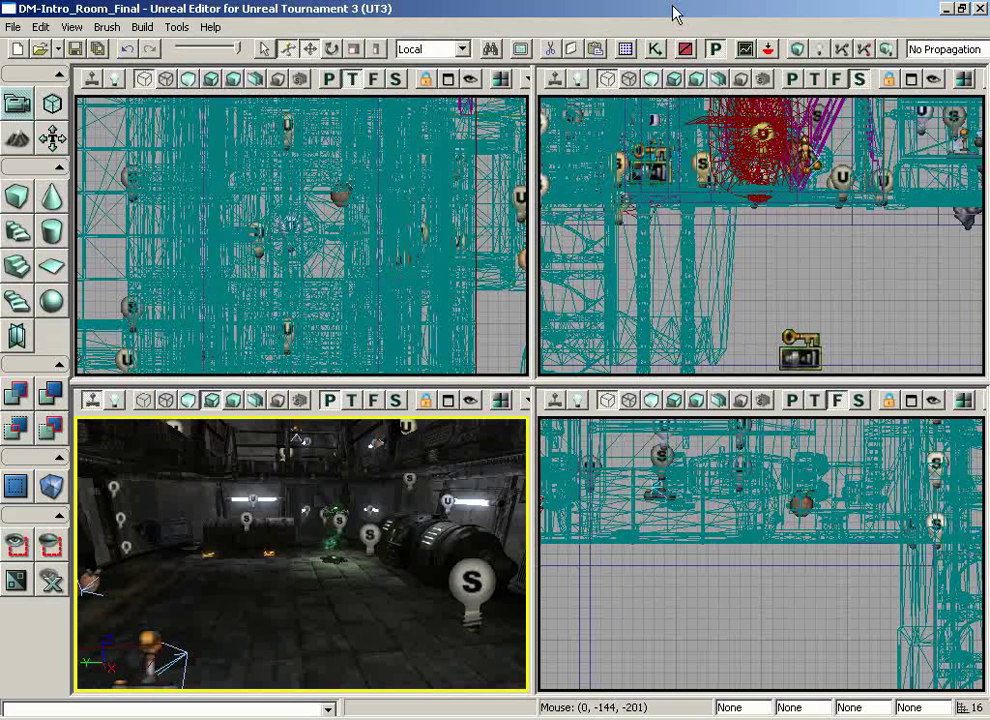
# - Open the Actor Classes browser
pyautogui.click(71, 27)
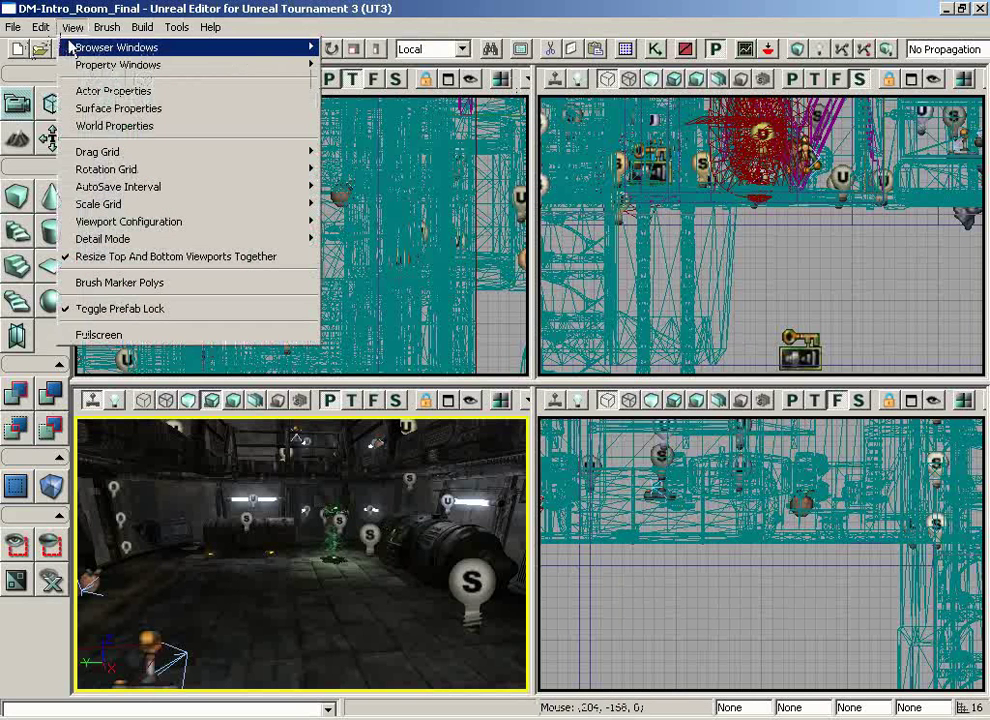
pyautogui.moveTo(178, 55)
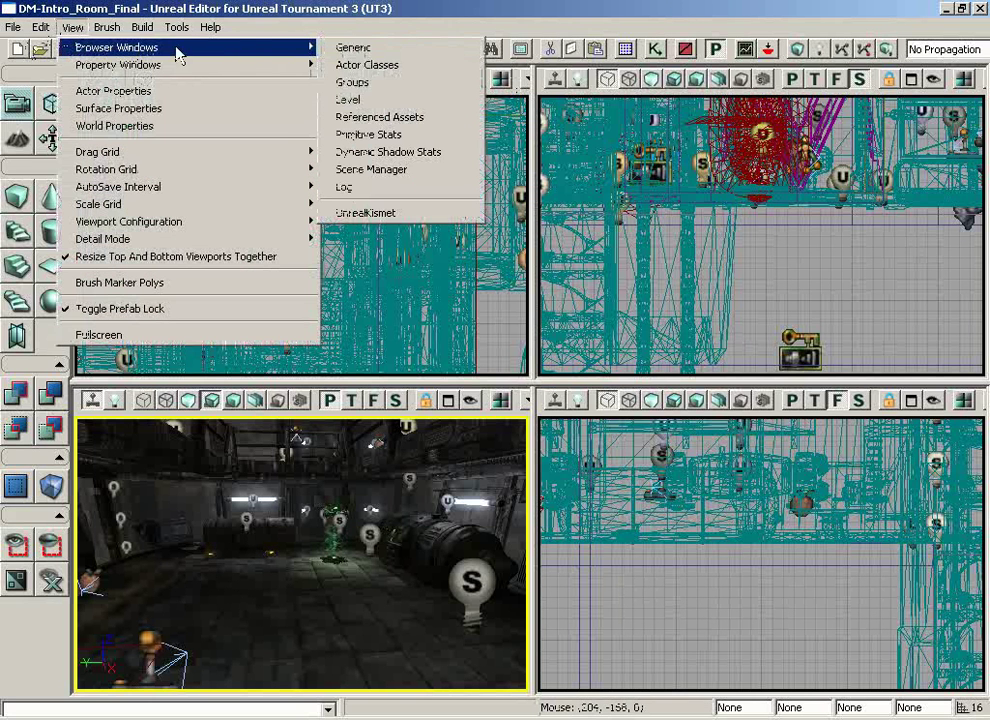
pyautogui.click(405, 66)
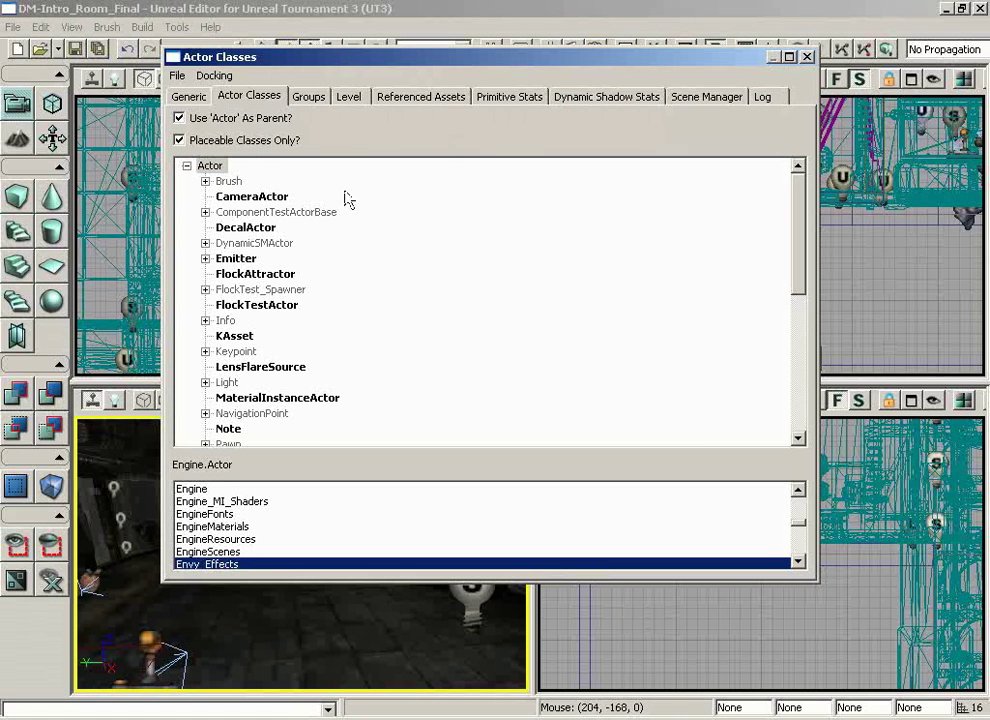
# - Compare the class tree with the 'Actor' parent filter and the placeable-only filter each turned off, restoring both filters
pyautogui.click(179, 118)
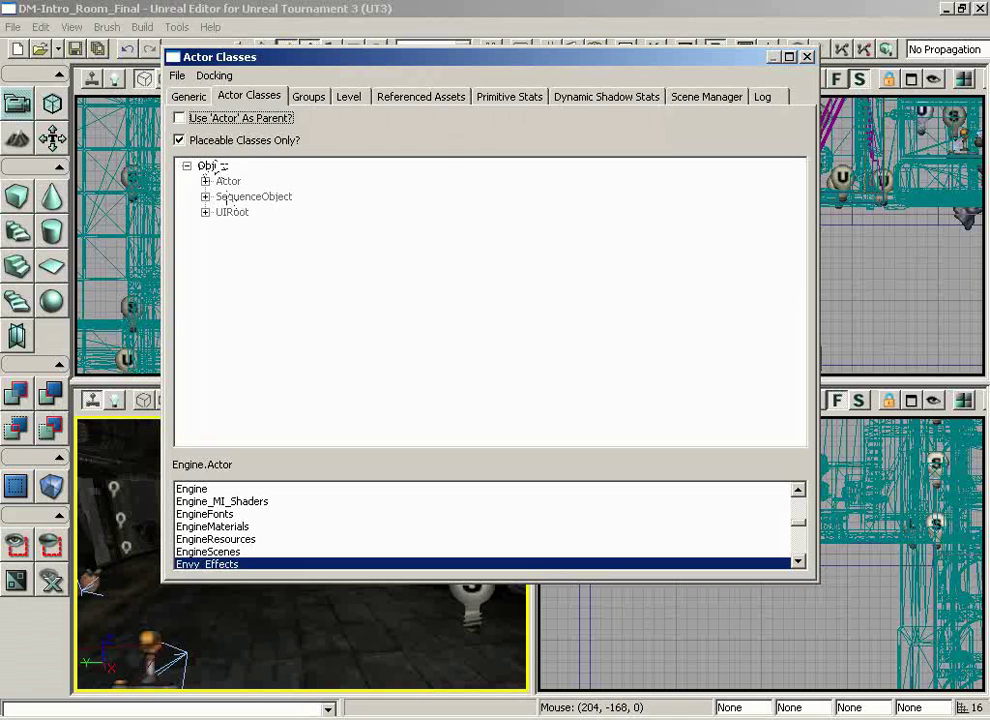
pyautogui.click(179, 118)
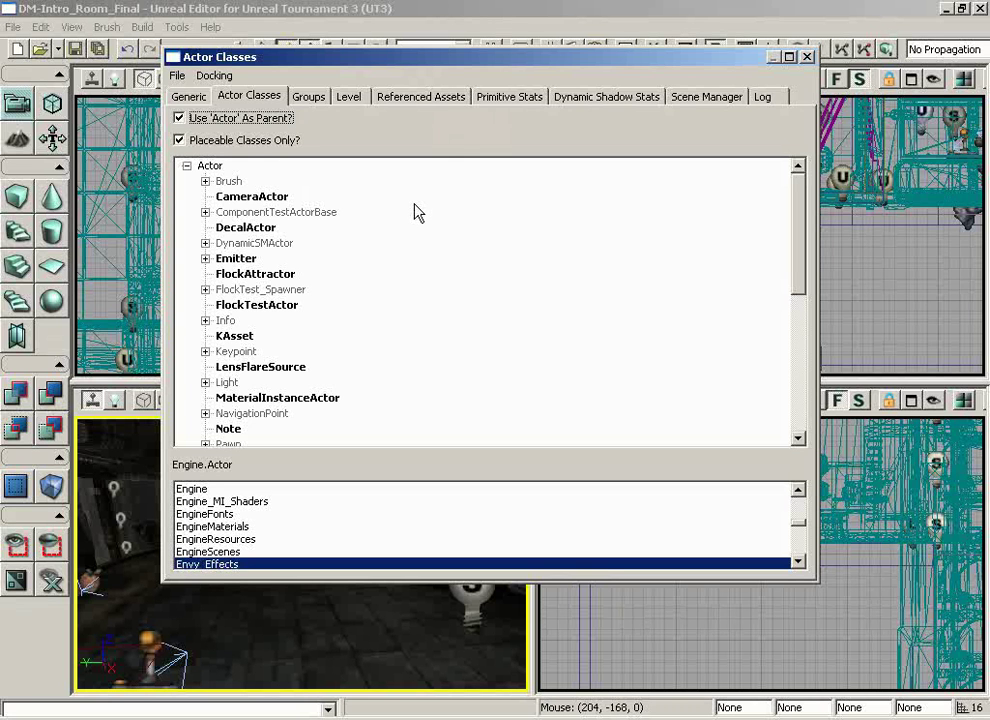
pyautogui.click(180, 140)
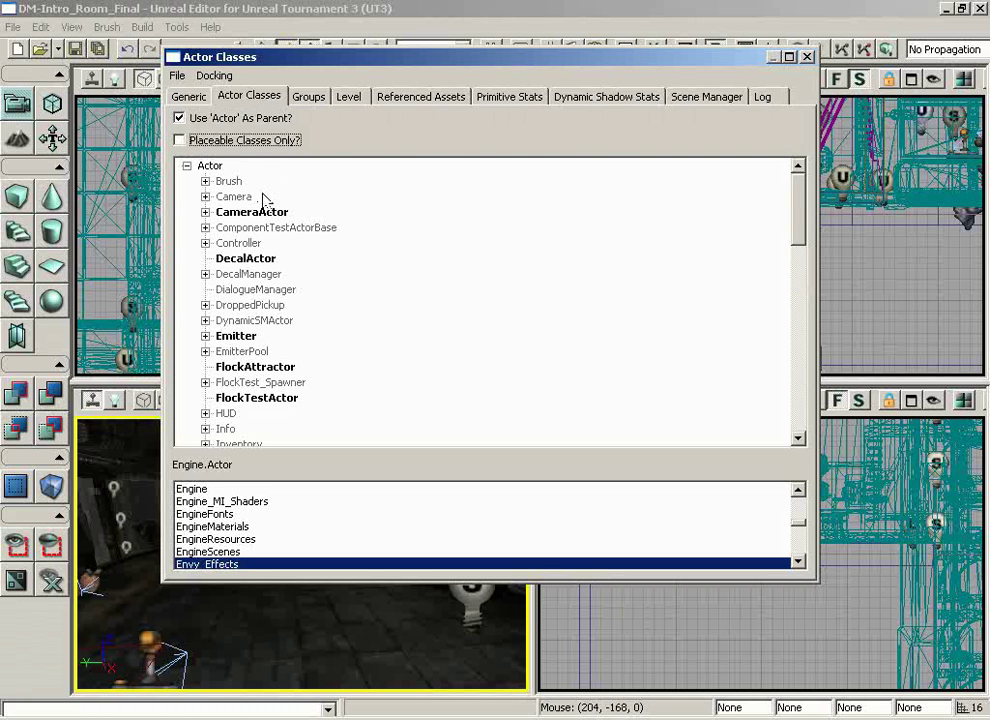
pyautogui.click(180, 141)
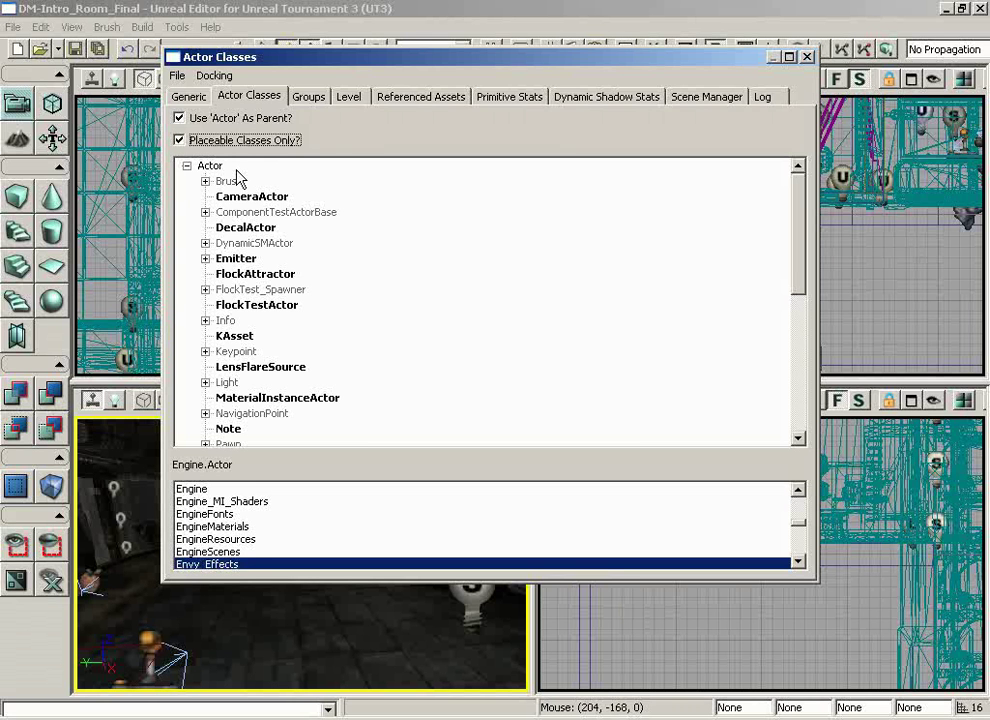
# - Look through the package list below the class tree, highlighting packages such as EngineFonts, EngineScenes and EngineResources
pyautogui.click(250, 490)
pyautogui.click(218, 514)
pyautogui.click(218, 539)
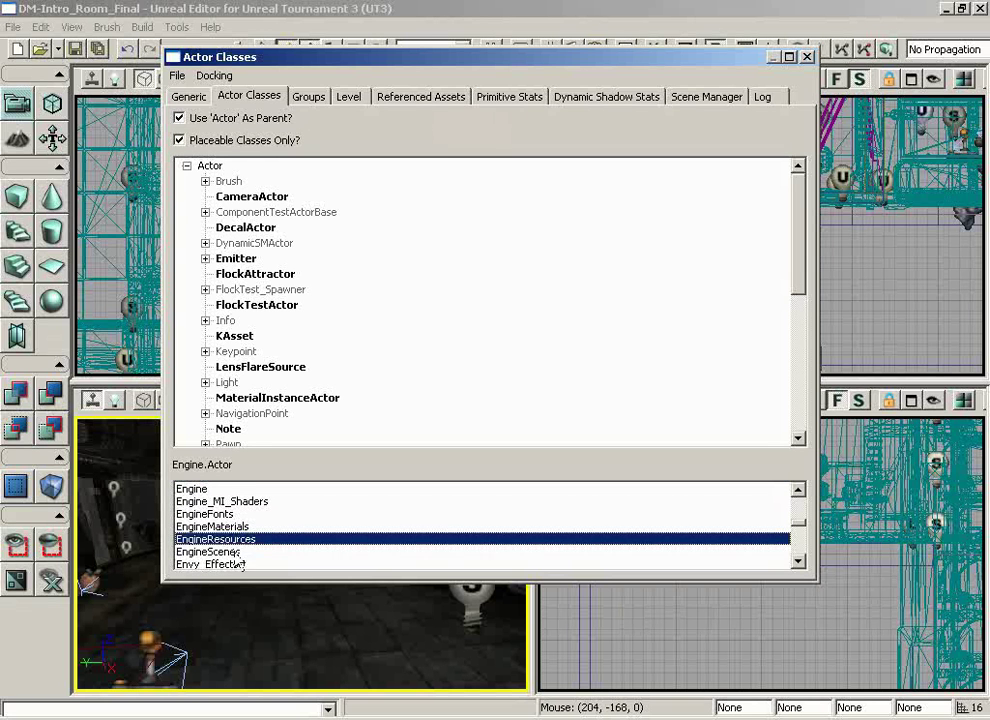
pyautogui.click(222, 552)
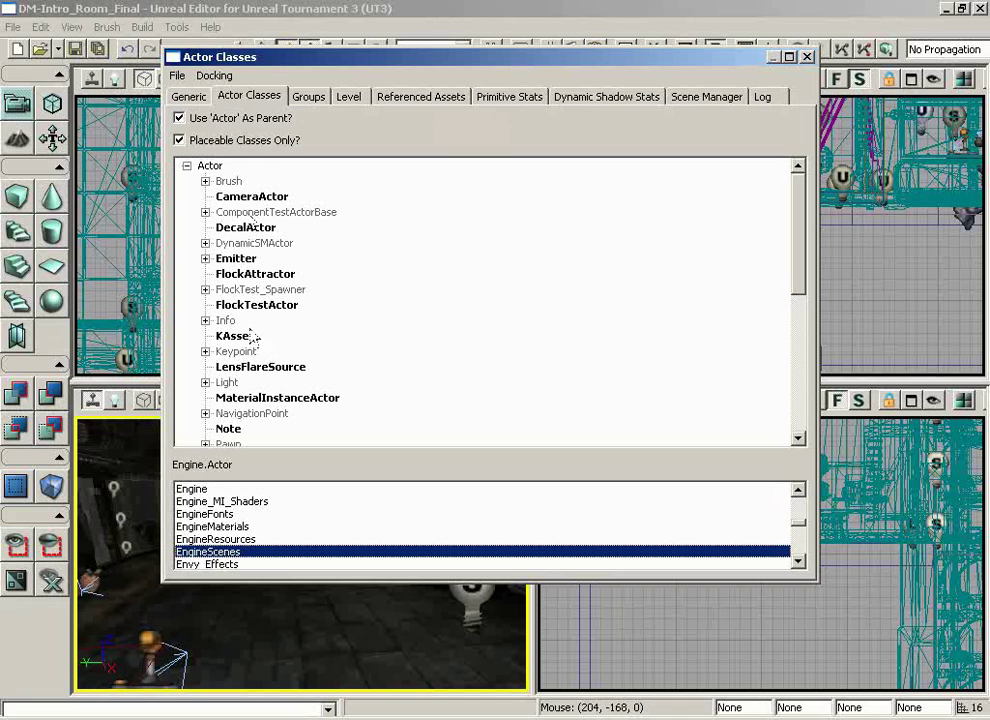
pyautogui.press('Up')
pyautogui.press('Up')
pyautogui.press('Up')
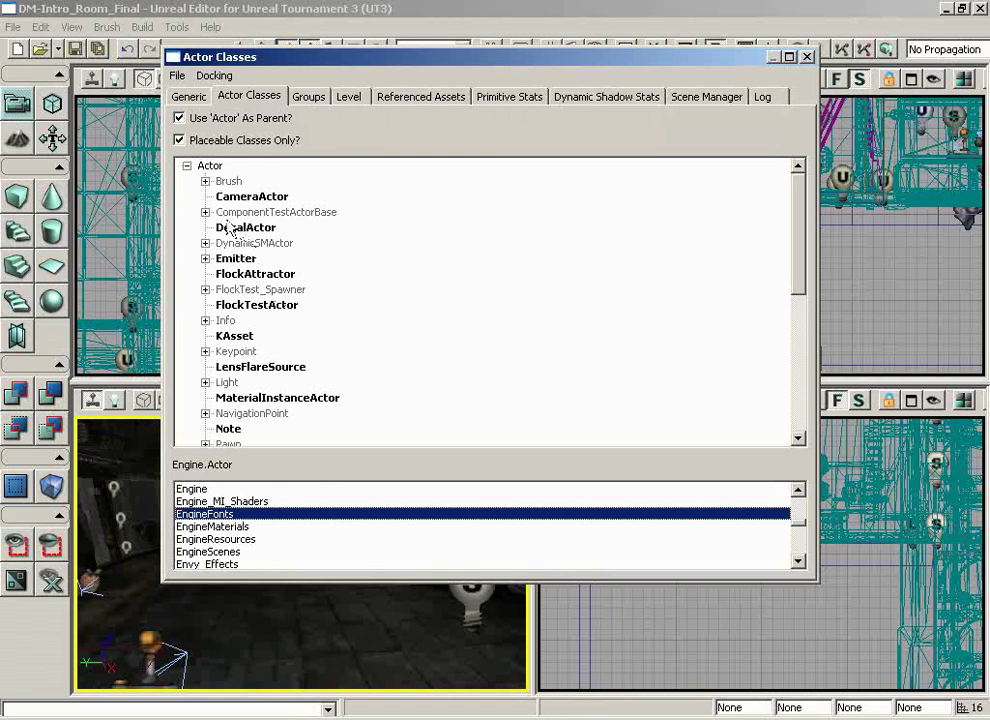
pyautogui.click(228, 539)
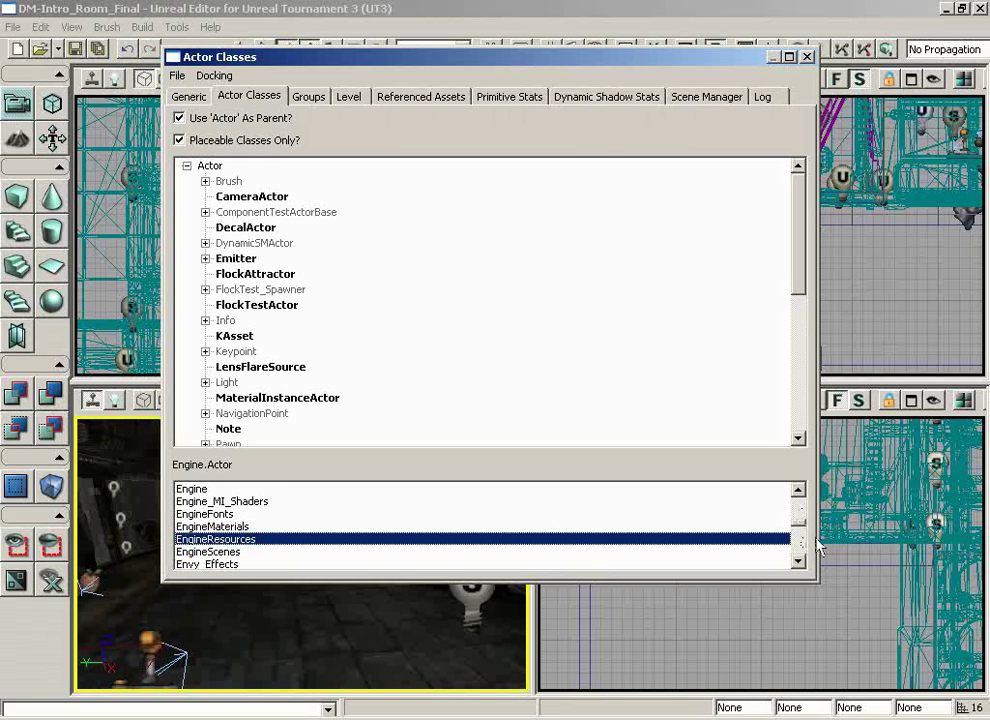
# - Uncover the perspective view, select the MaterialInstanceActor class and check the option to add it on the room's floor without placing it
pyautogui.moveTo(535, 64); pyautogui.dragTo(700, 51)
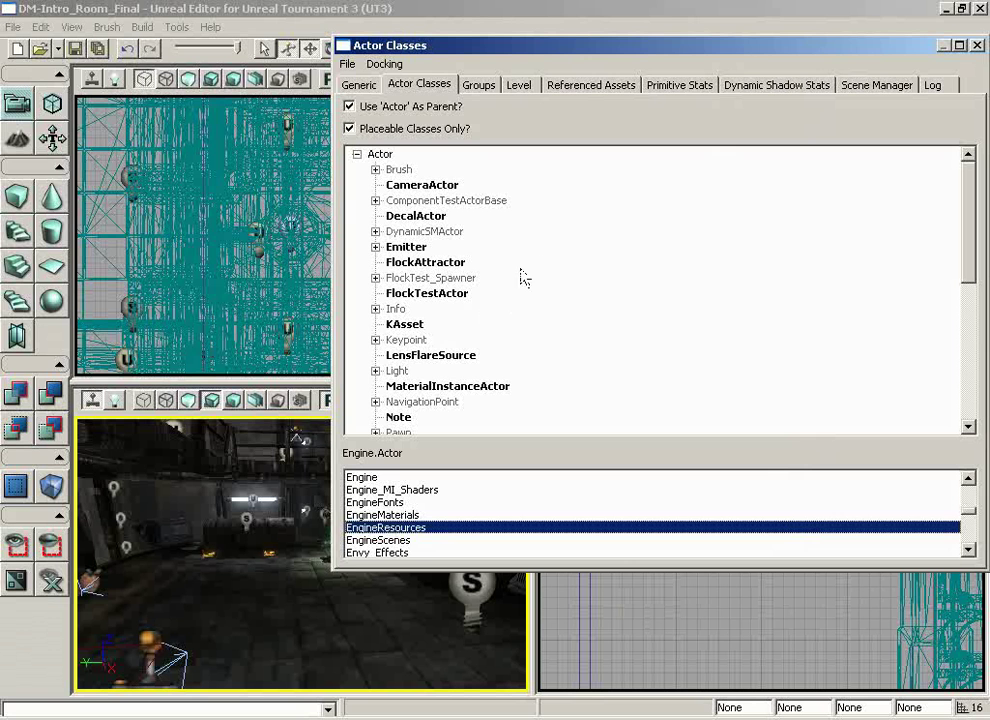
pyautogui.scroll(-3, 962, 245)
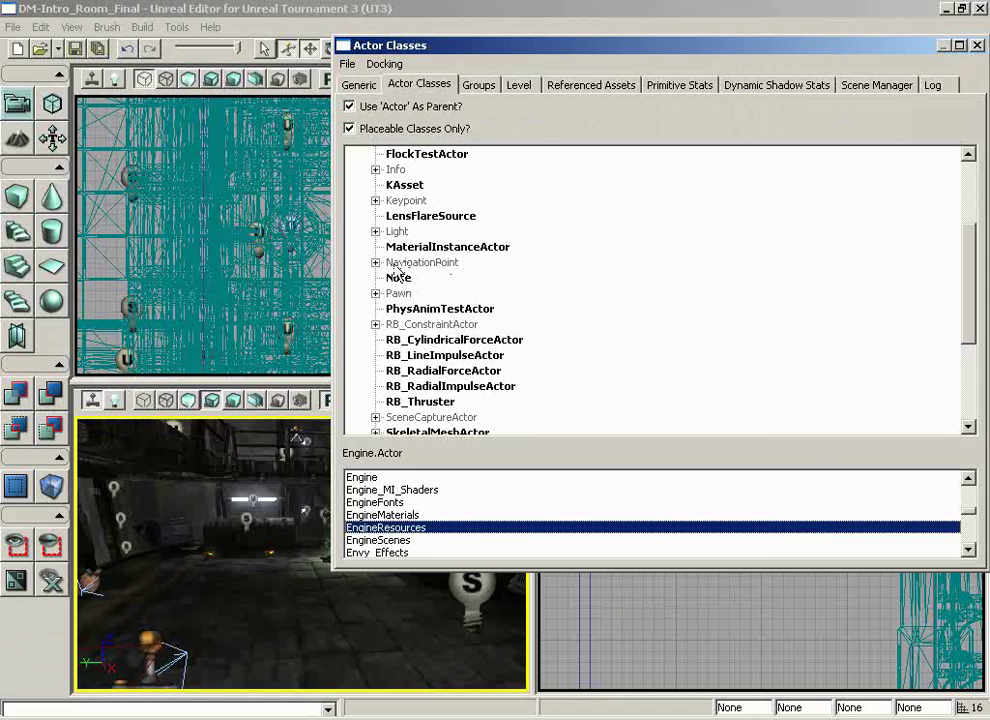
pyautogui.click(470, 248)
pyautogui.click(398, 279)
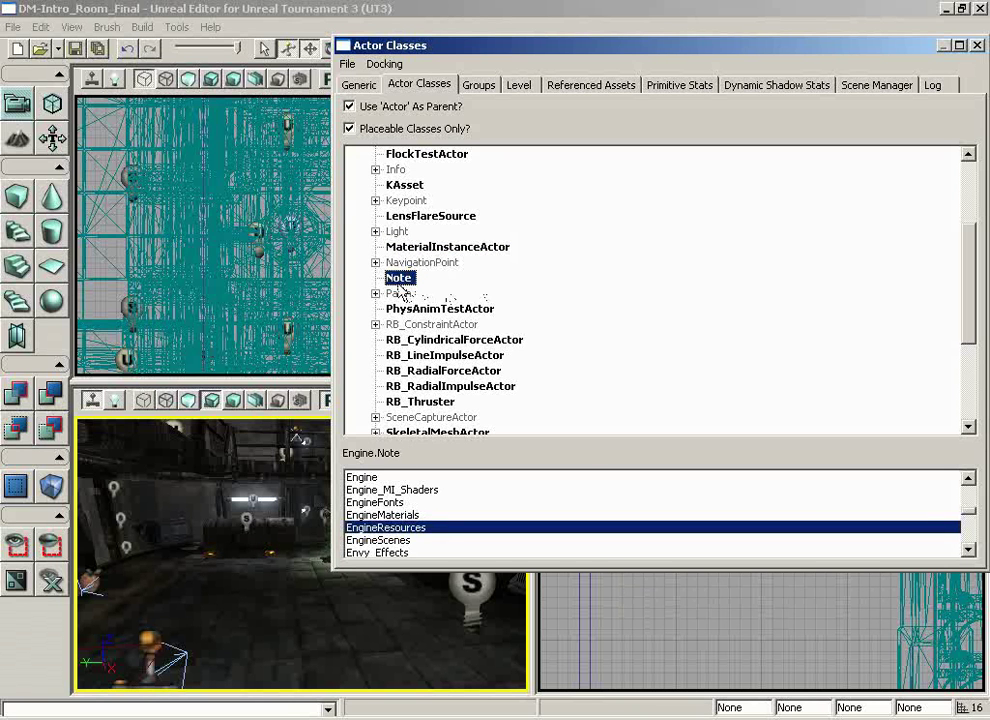
pyautogui.click(430, 247)
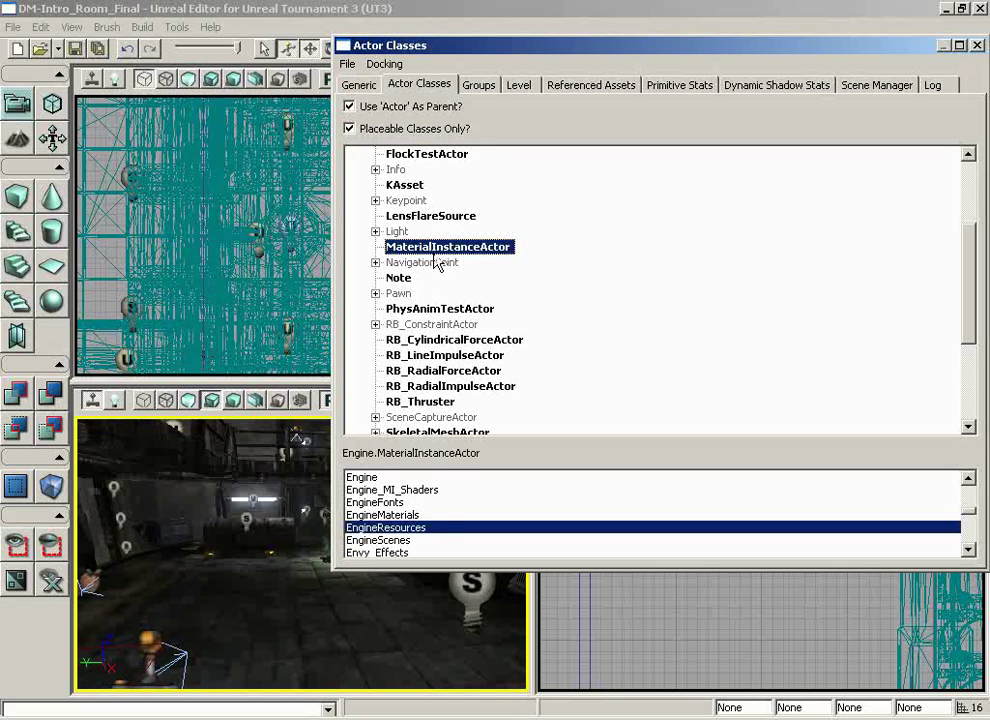
pyautogui.rightClick(190, 616)
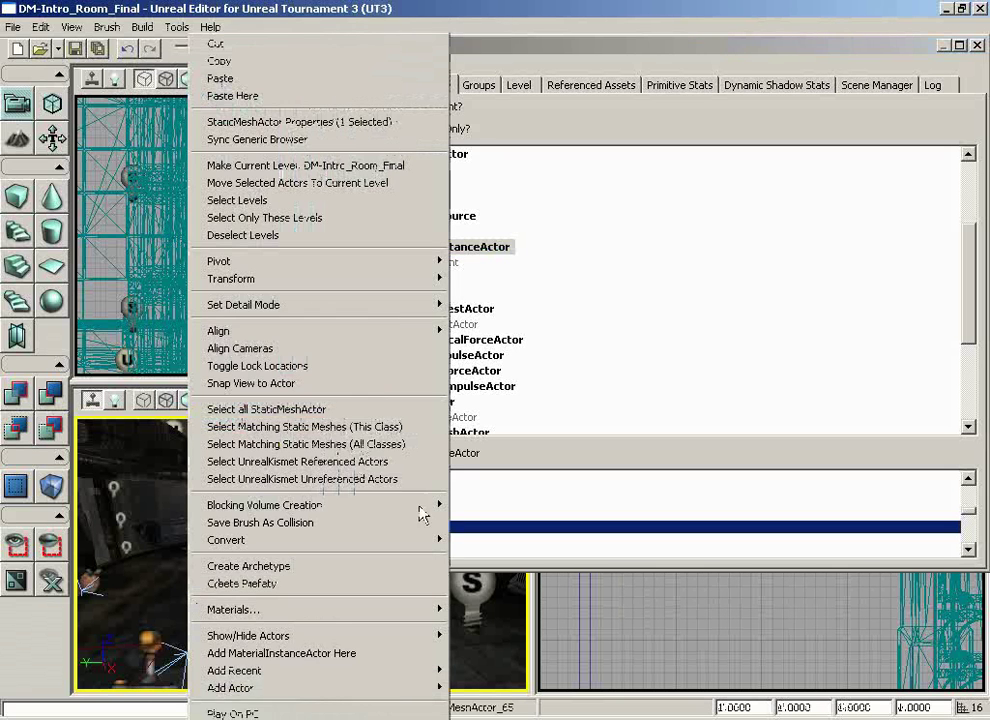
pyautogui.click(500, 272)
# - Expand the NavigationPoint class and look through its CoverLink, DoorMarker and Ladder subclasses
pyautogui.click(423, 262)
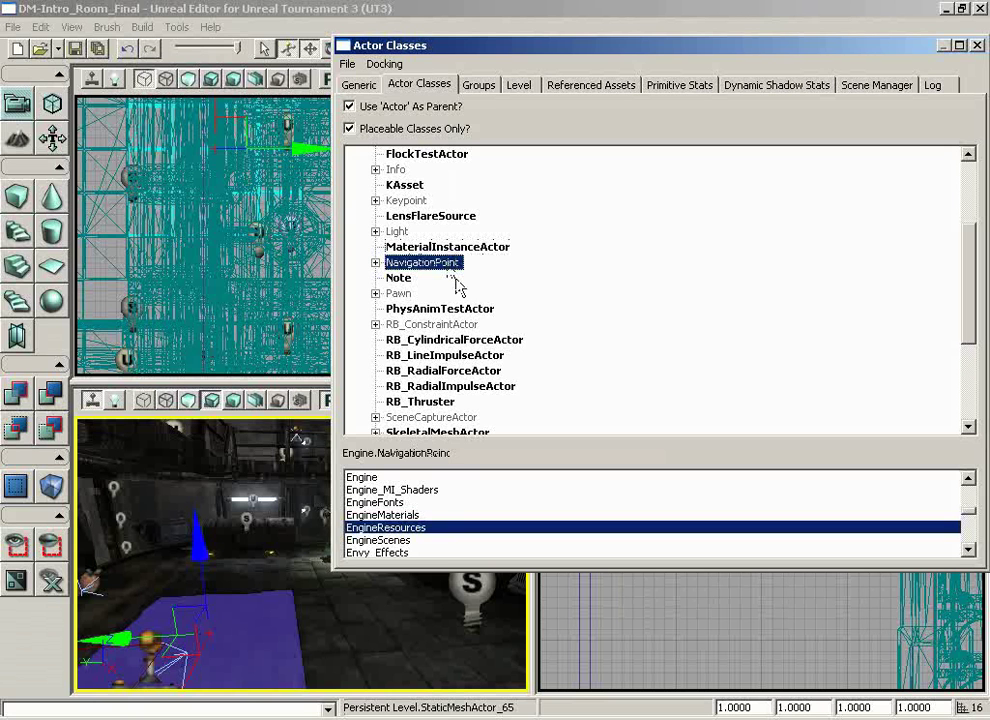
pyautogui.click(376, 262)
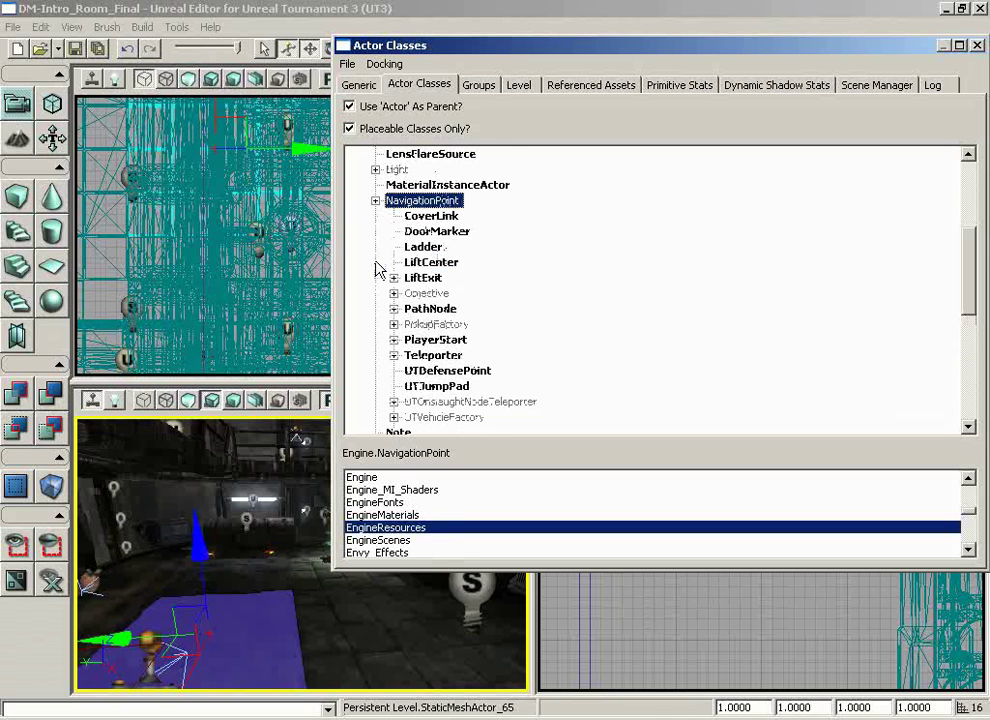
pyautogui.click(440, 218)
pyautogui.click(438, 232)
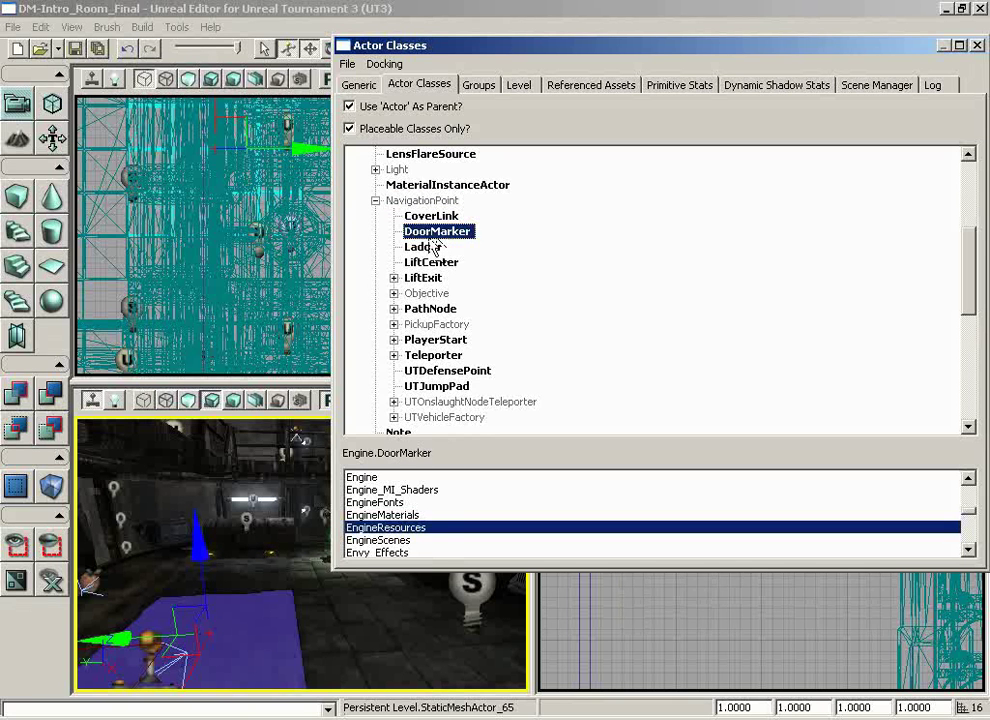
pyautogui.click(436, 245)
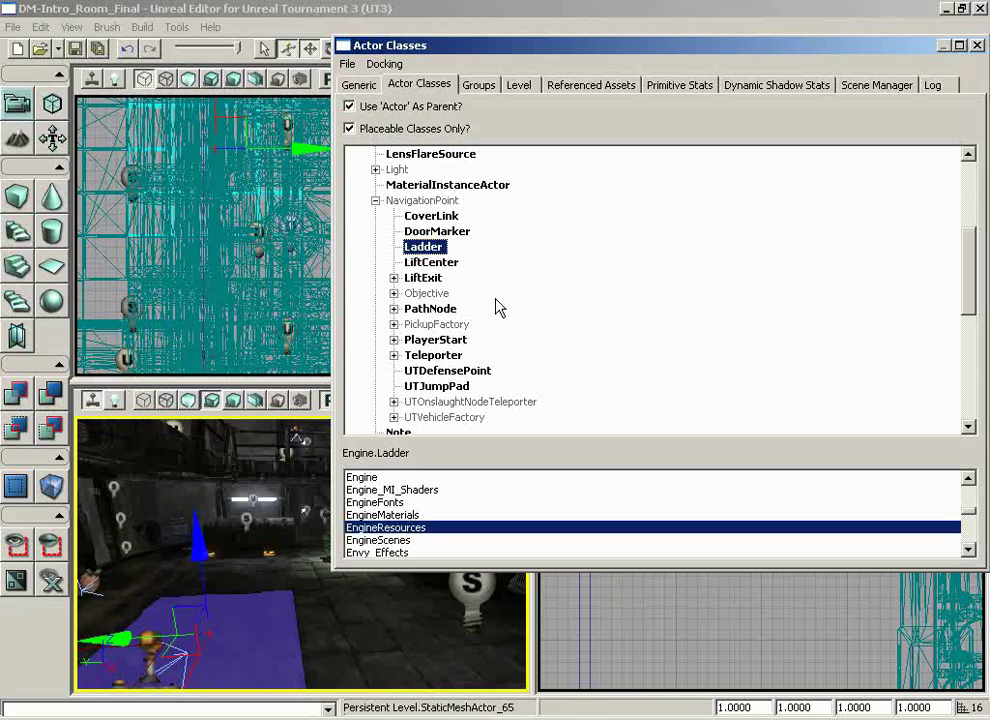
# - Expand PickupFactory and UTPickupFactory in the class tree and select the UTWeaponPickupFactory class
pyautogui.click(394, 325)
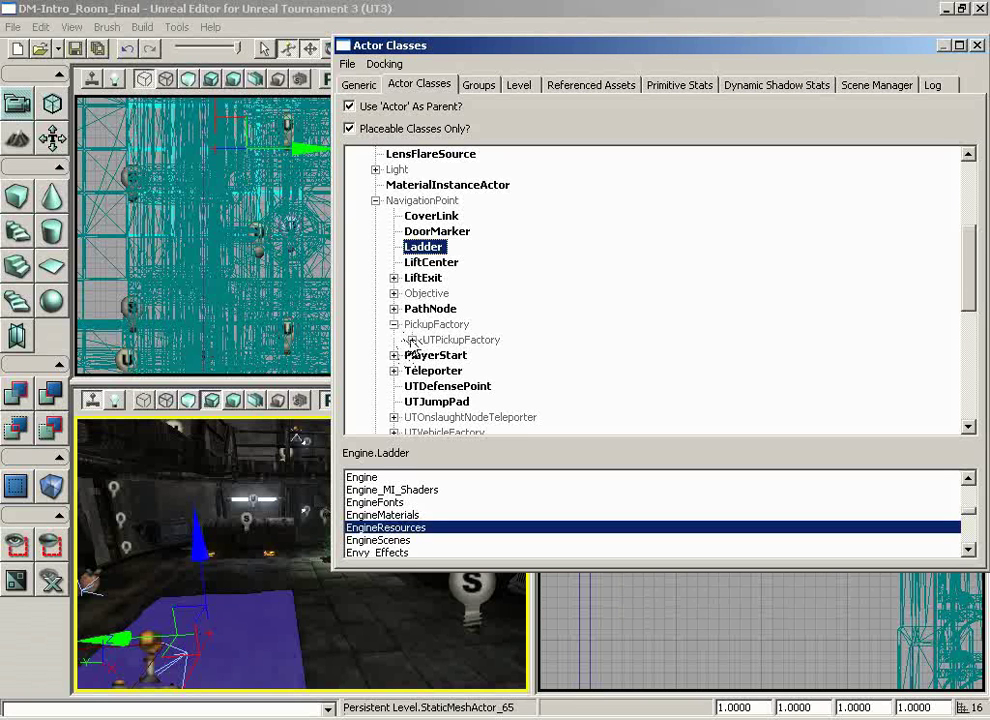
pyautogui.click(410, 340)
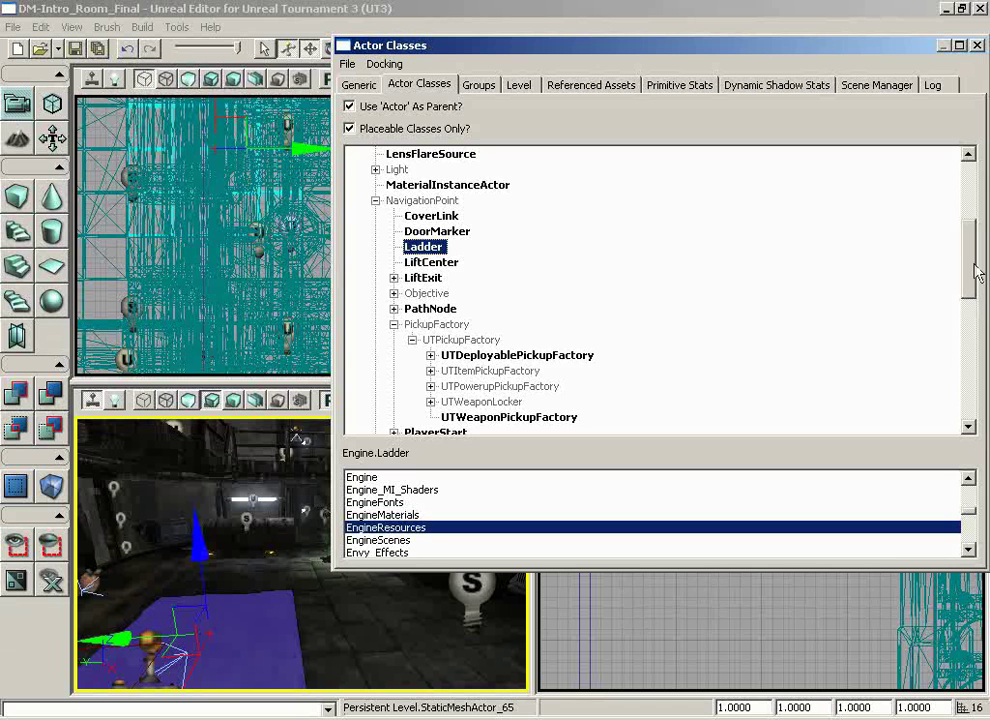
pyautogui.moveTo(977, 275); pyautogui.dragTo(968, 297)
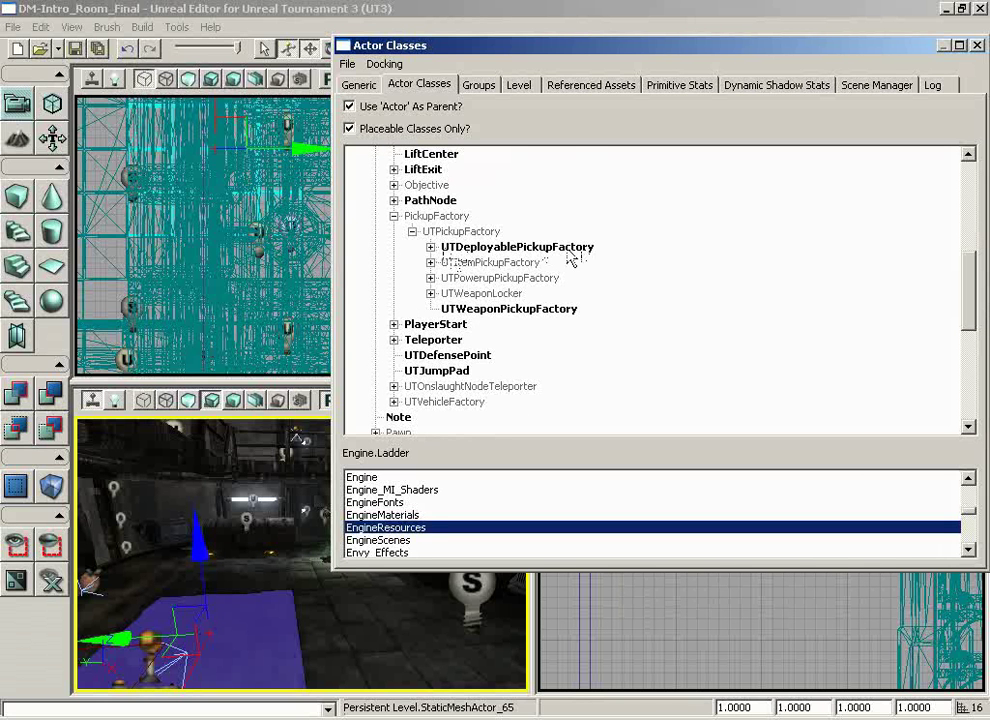
pyautogui.click(507, 310)
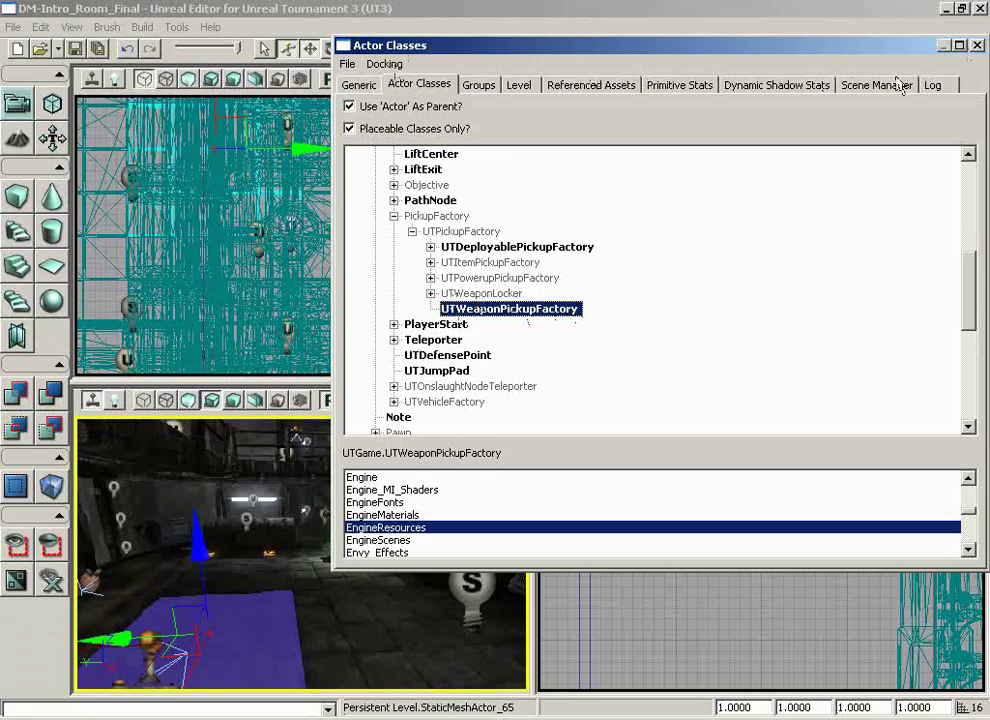
# - Minimize the class browser and add a UTWeaponPickupFactory on the walkway in front of the doorway in the perspective view
pyautogui.click(943, 46)
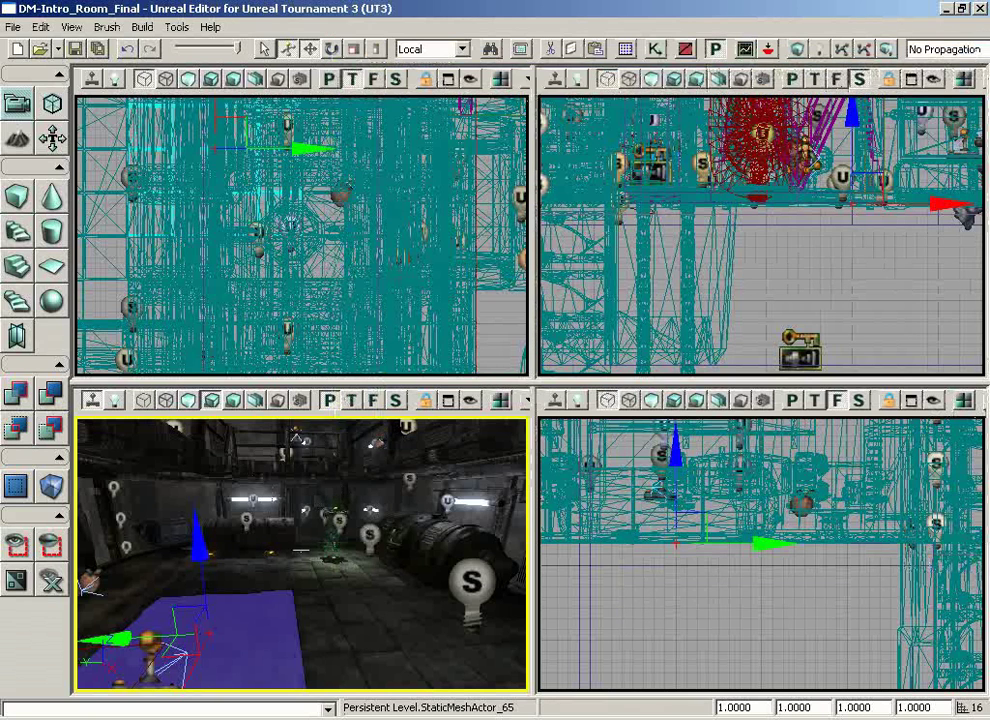
pyautogui.moveTo(297, 437); pyautogui.dragTo(297, 418)
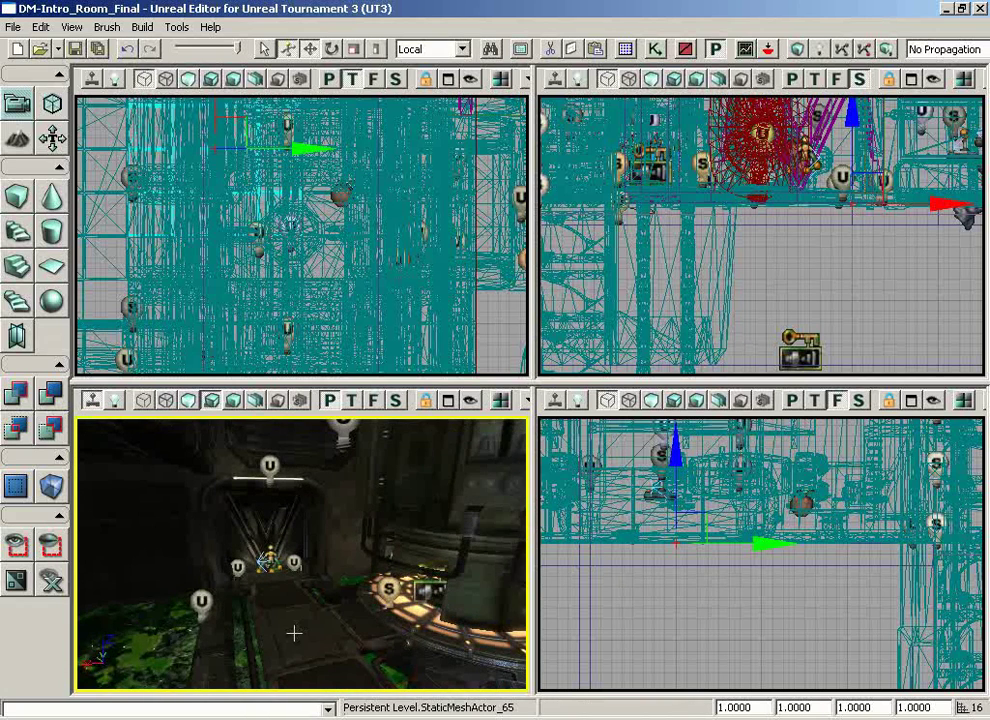
pyautogui.rightClick(294, 633)
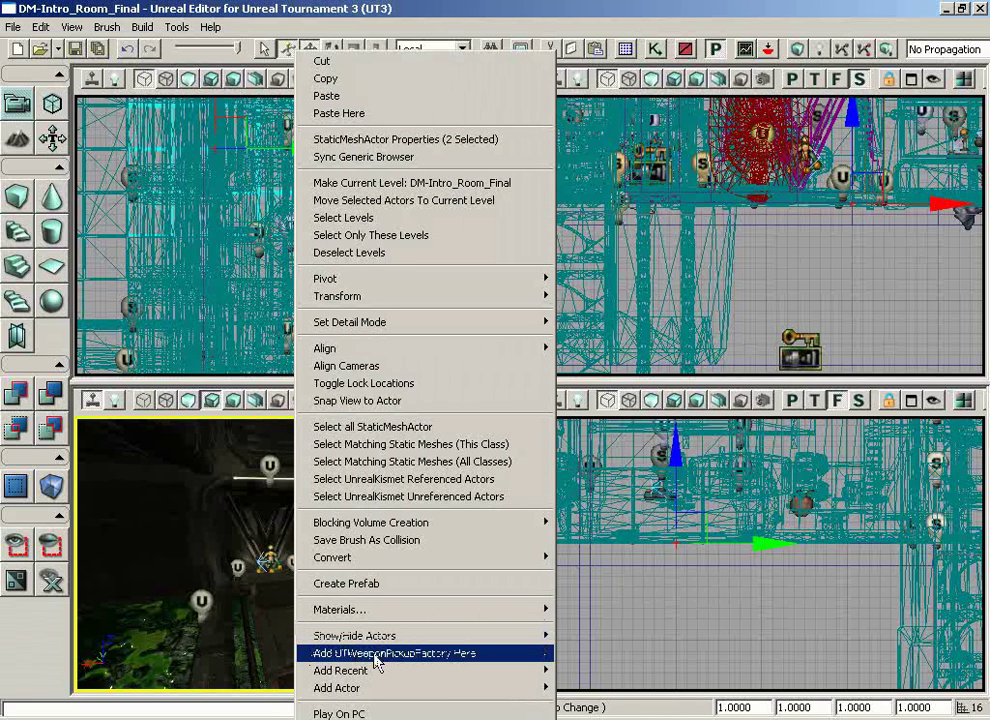
pyautogui.click(425, 662)
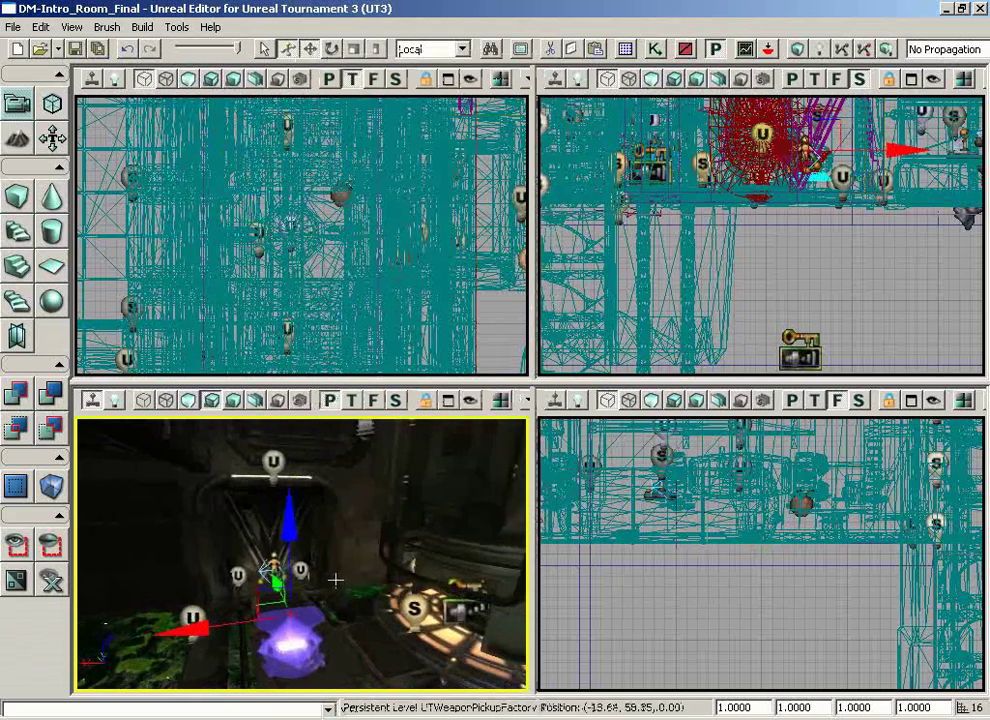
# - Set the weapon pickup factory's WeaponPickupClass property to UTWeap_Stinger
pyautogui.press('F4')
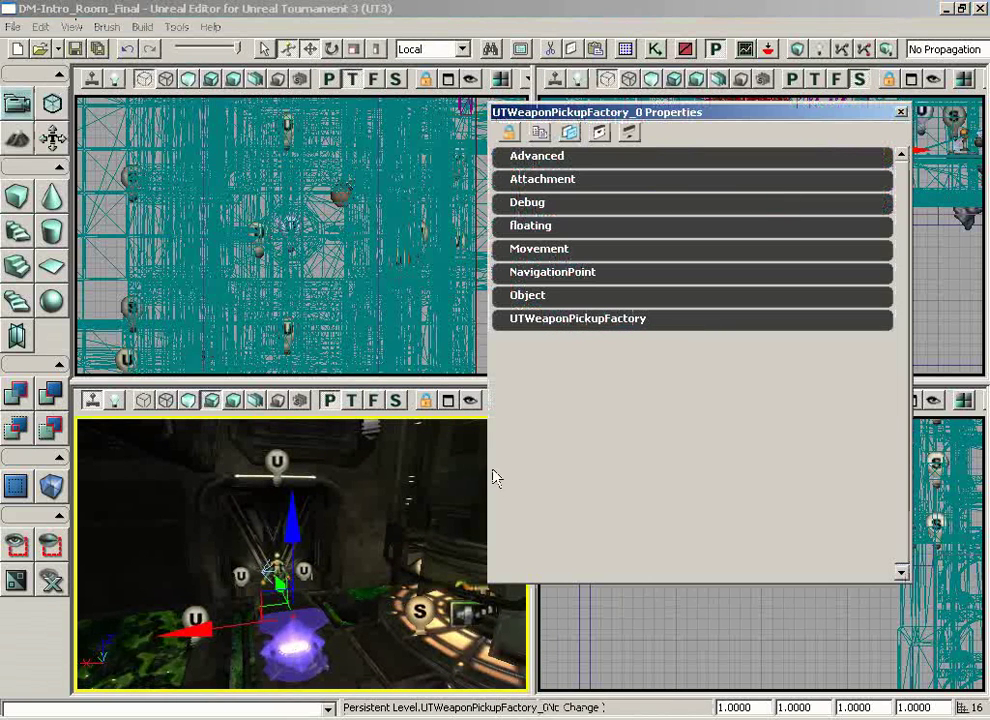
pyautogui.click(540, 320)
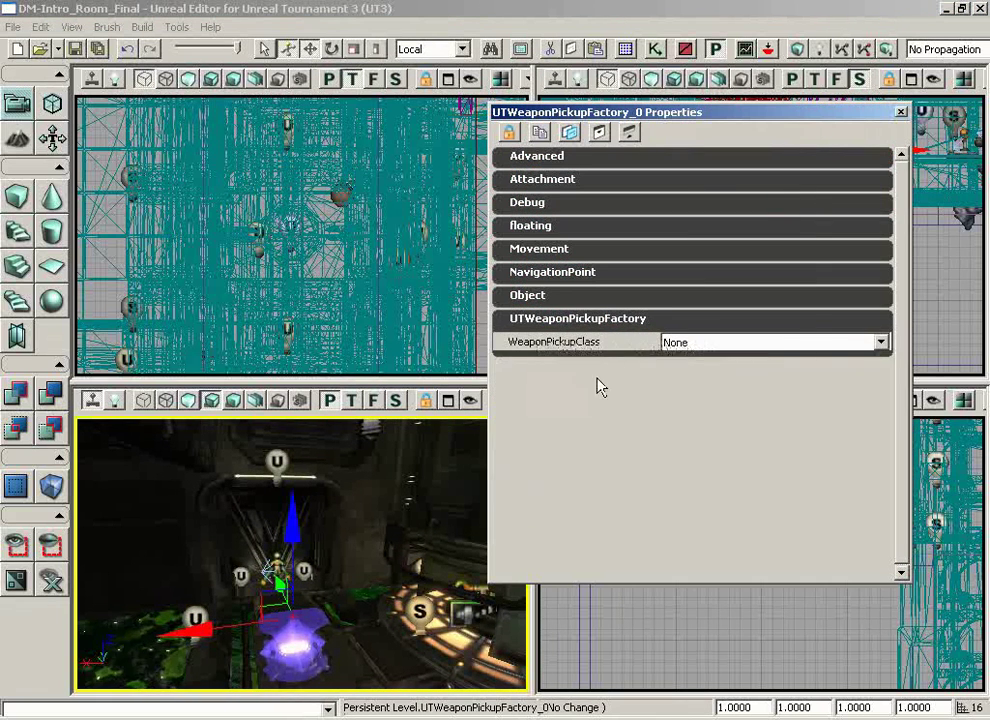
pyautogui.click(692, 343)
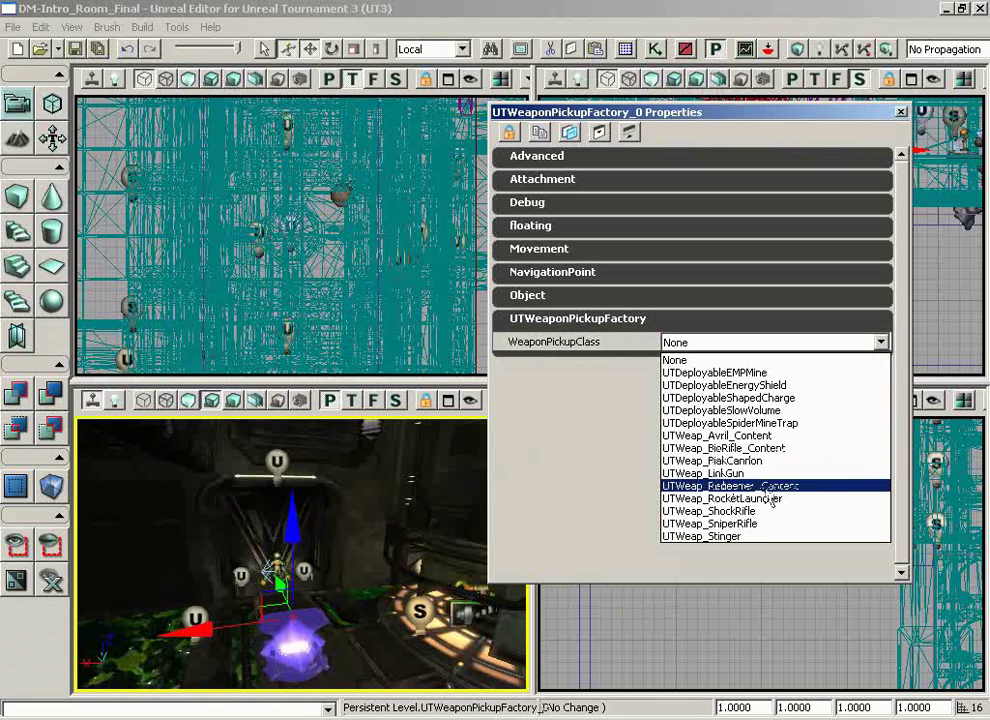
pyautogui.click(740, 536)
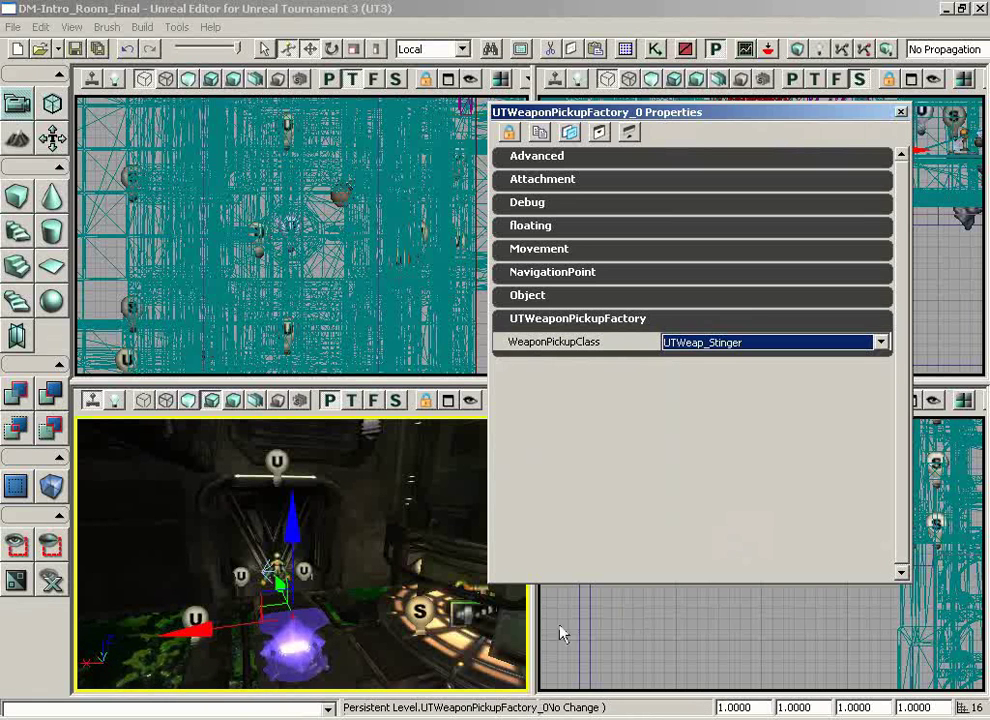
# - View the placed weapon pickup base on the walkway and add pickup lights to the level
pyautogui.moveTo(371, 663); pyautogui.dragTo(340, 675)
pyautogui.click(328, 660)
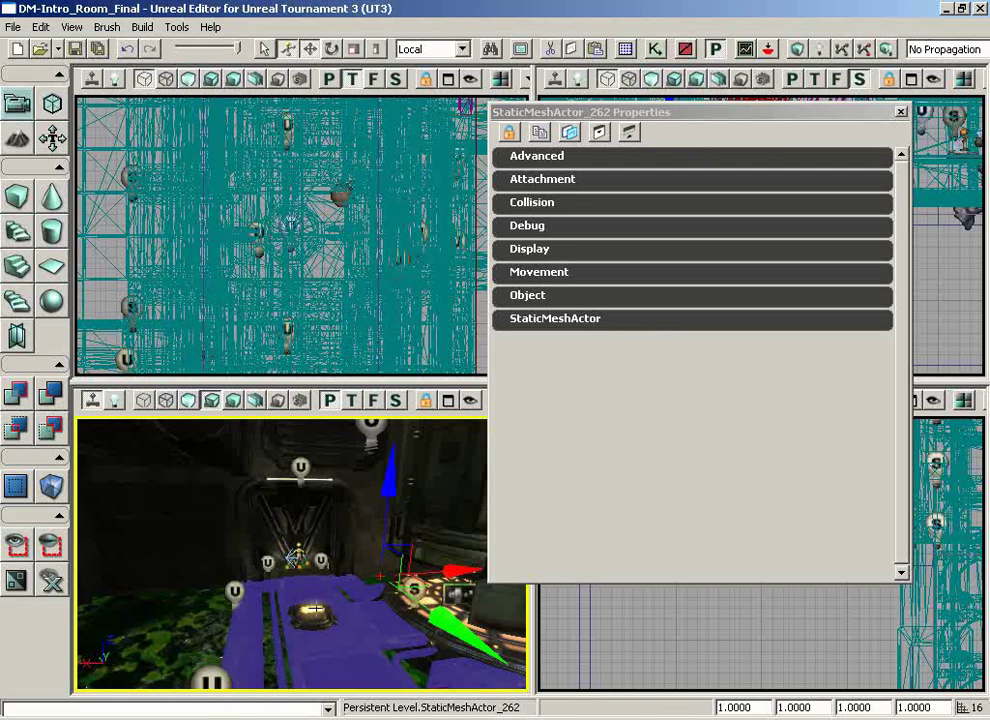
pyautogui.click(178, 28)
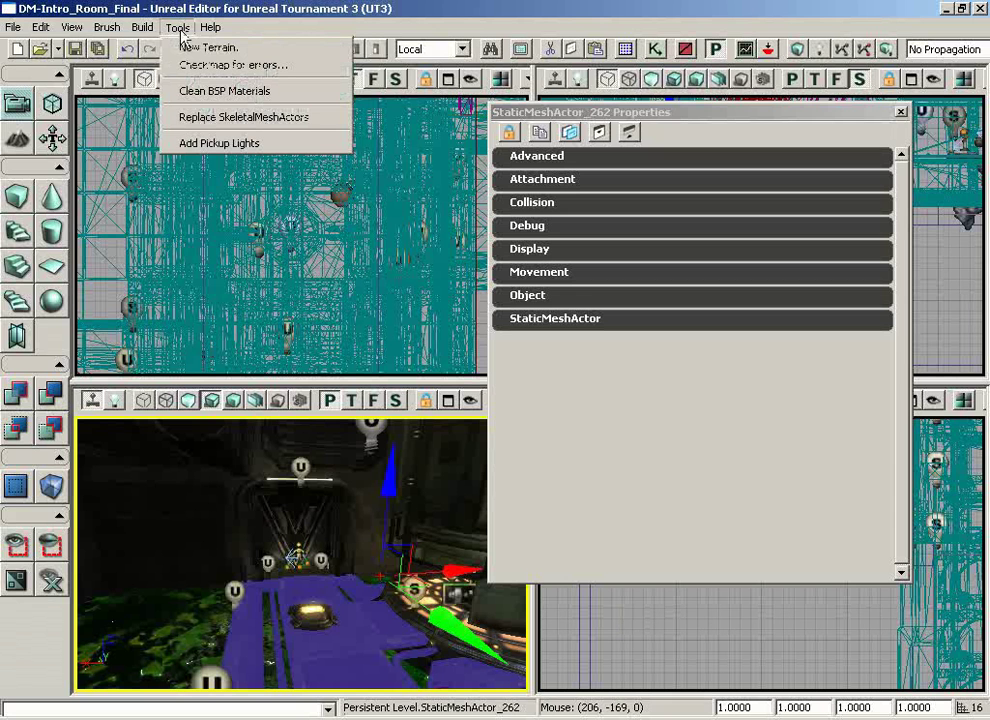
pyautogui.click(232, 143)
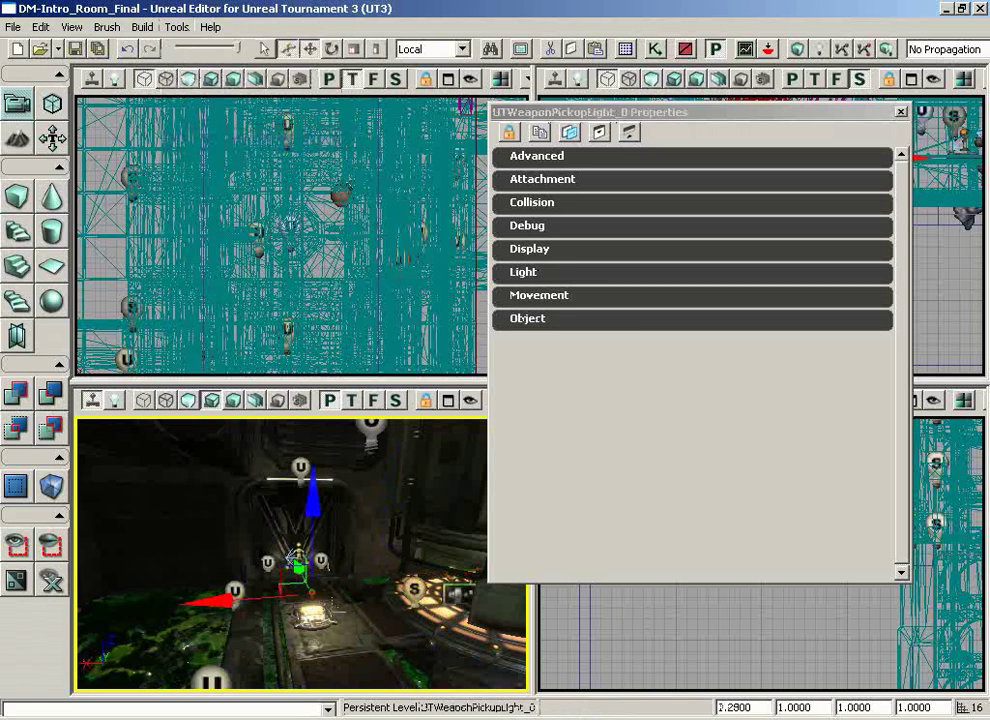
# - Play-test the level from the walkway, collect and fire the Stinger, end the test and close the actor properties window
pyautogui.moveTo(342, 638); pyautogui.dragTo(336, 626)
pyautogui.rightClick(336, 626)
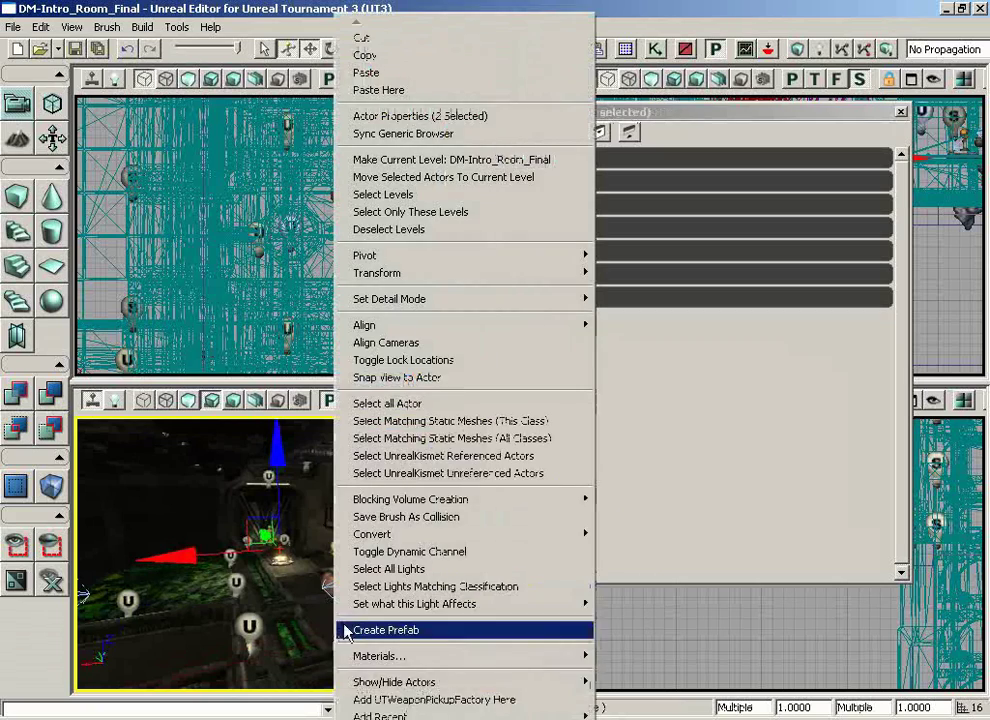
pyautogui.moveTo(425, 710)
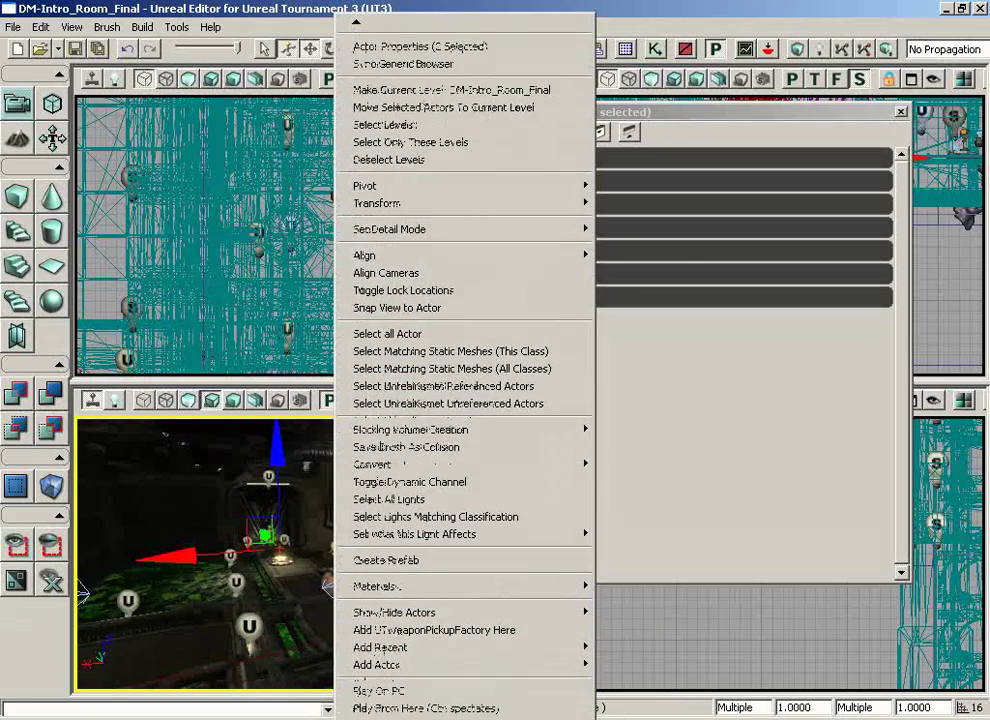
pyautogui.click(380, 708)
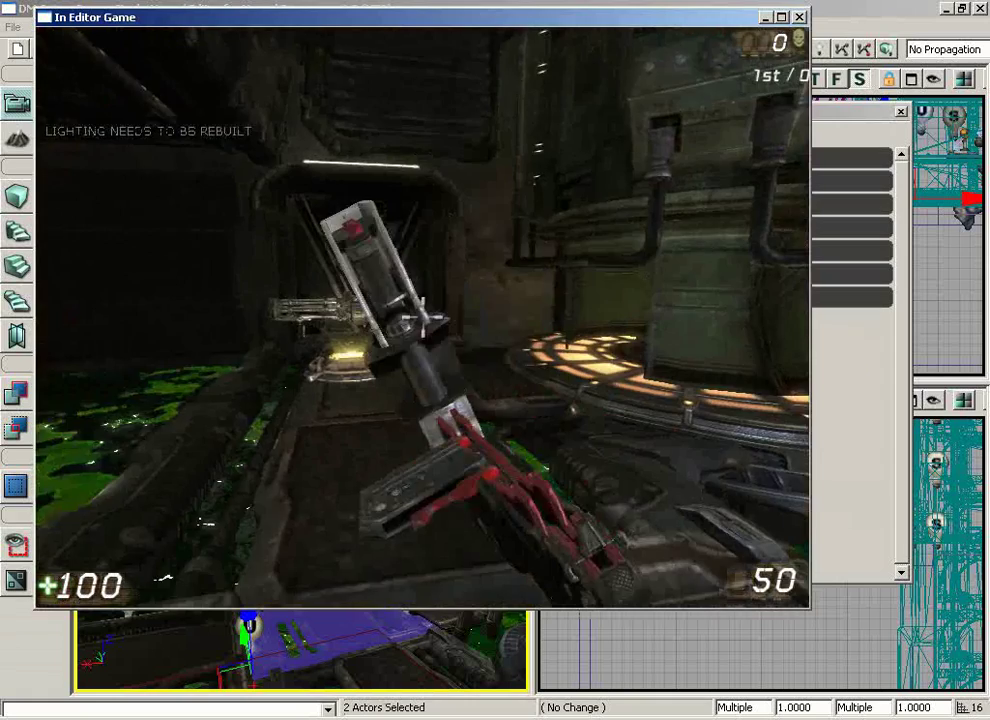
pyautogui.press('w')
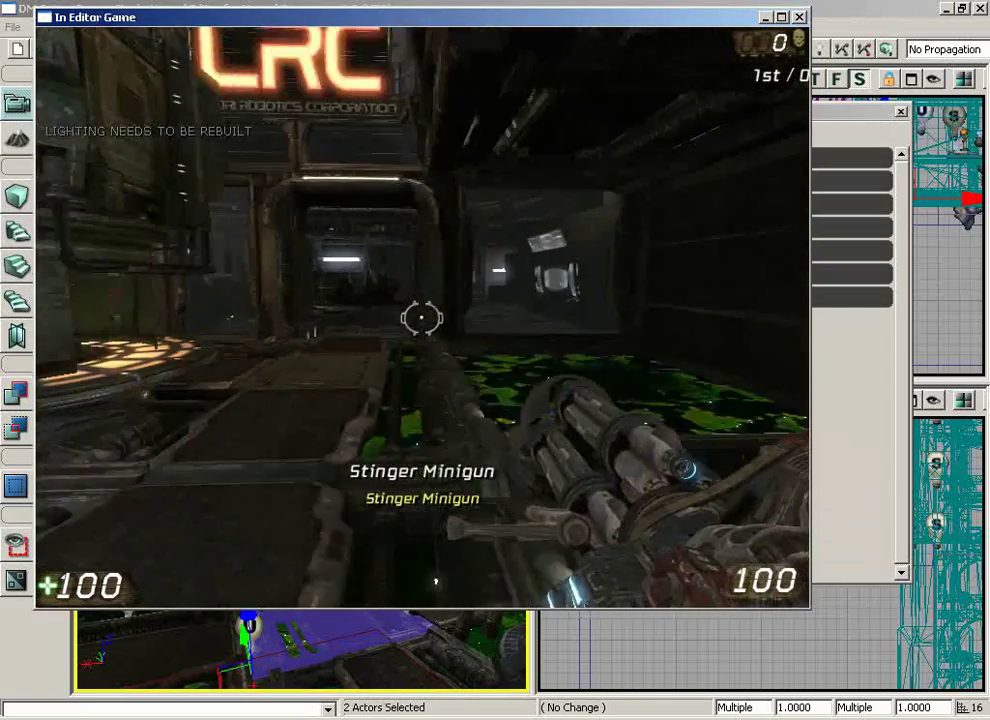
pyautogui.click(421, 318)
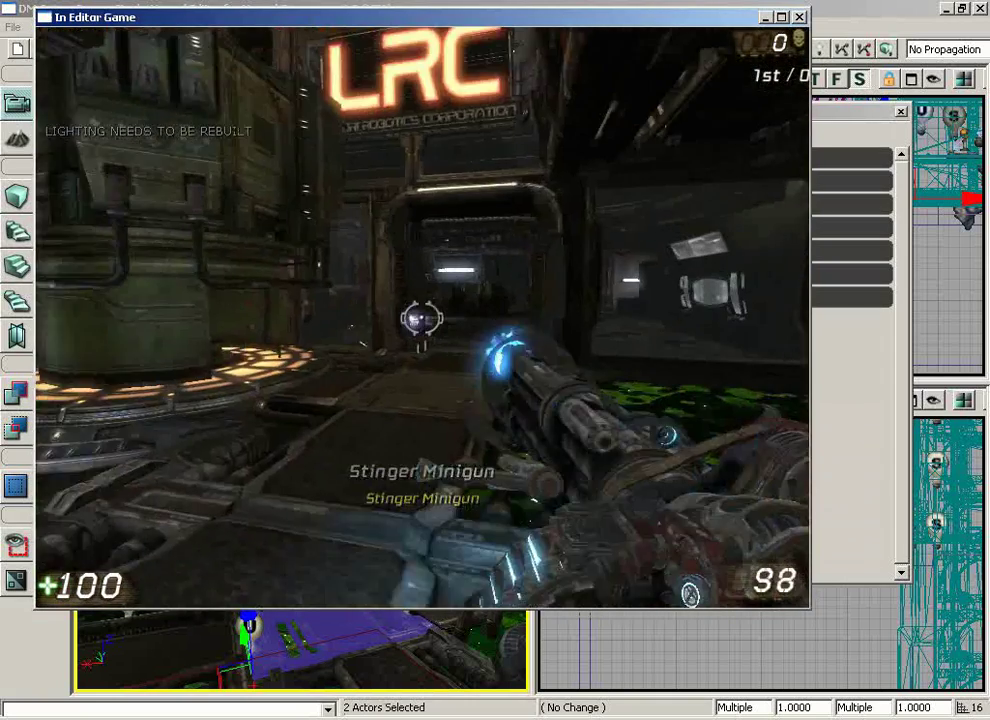
pyautogui.moveTo(421, 318); pyautogui.dragTo(421, 318)
pyautogui.press('Escape')
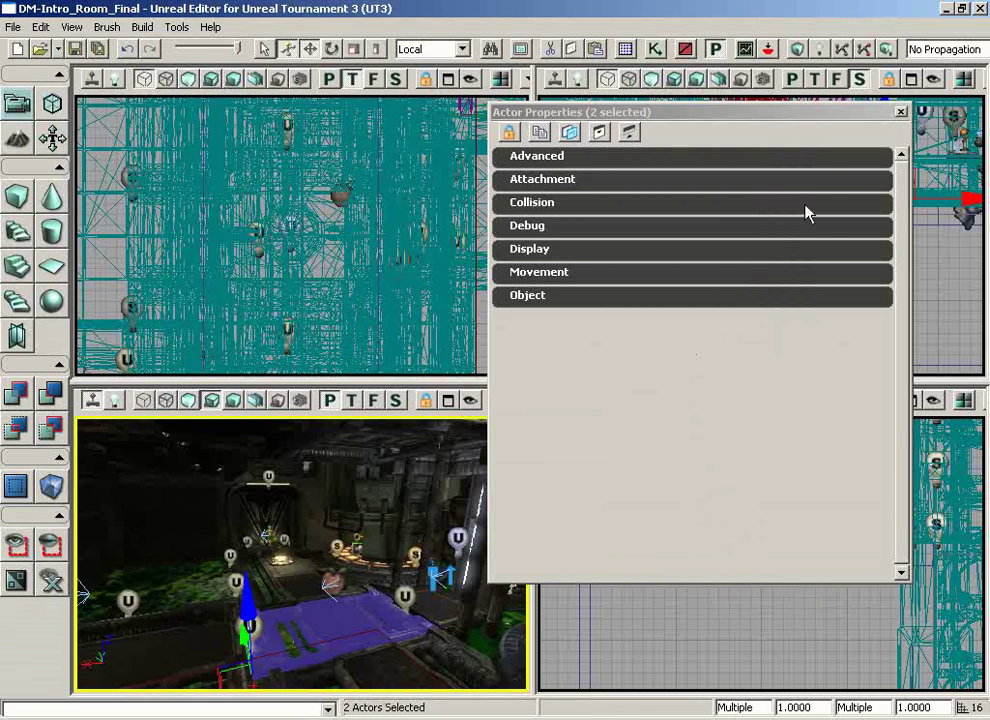
pyautogui.click(900, 113)
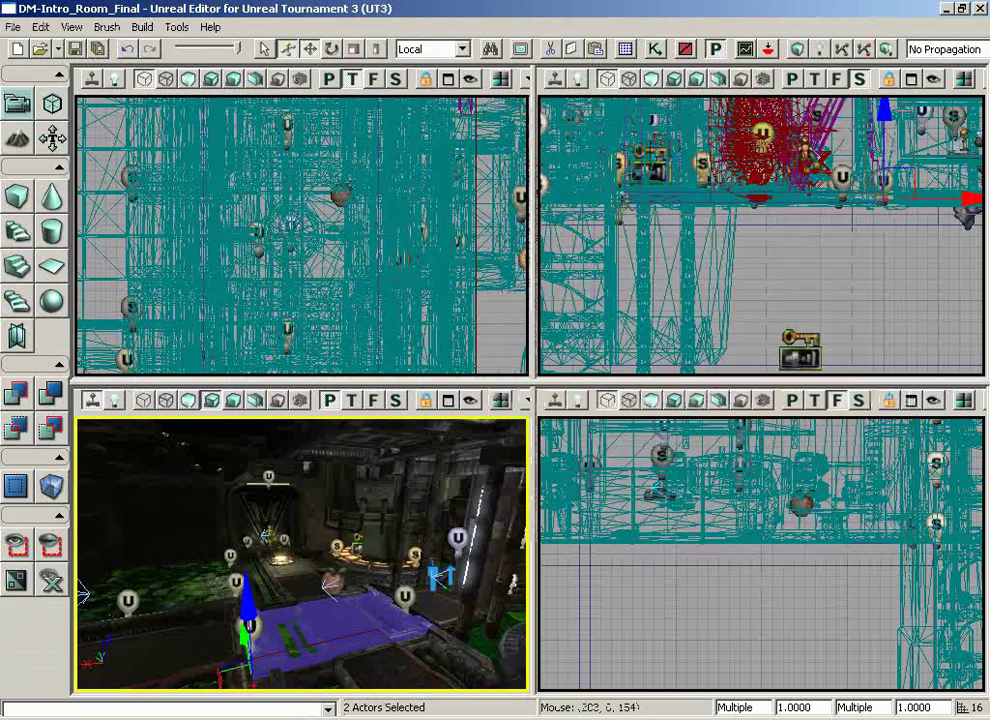
# - Reopen the Actor Classes browser and expand the NavigationPoint class in the tree
pyautogui.moveTo(522, 600); pyautogui.dragTo(515, 413)
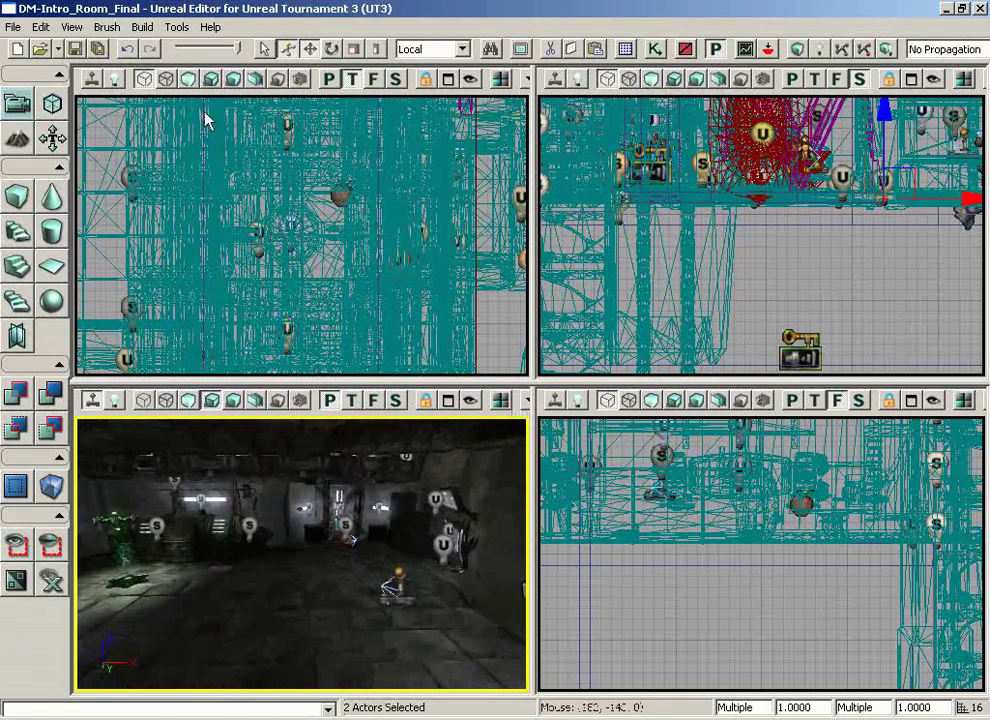
pyautogui.click(70, 28)
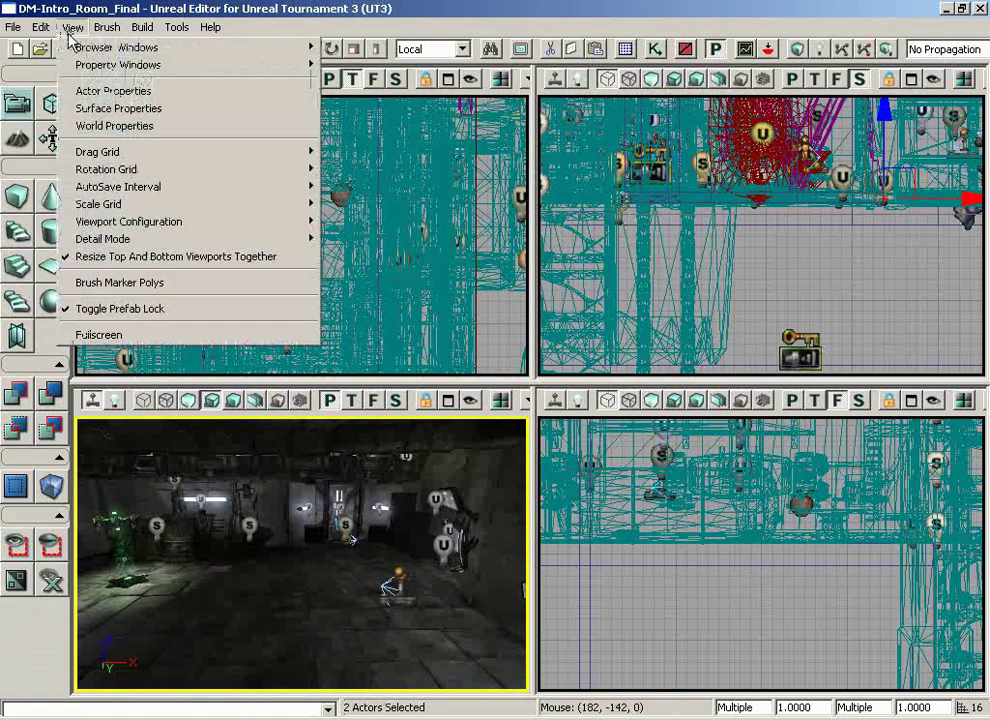
pyautogui.moveTo(64, 47)
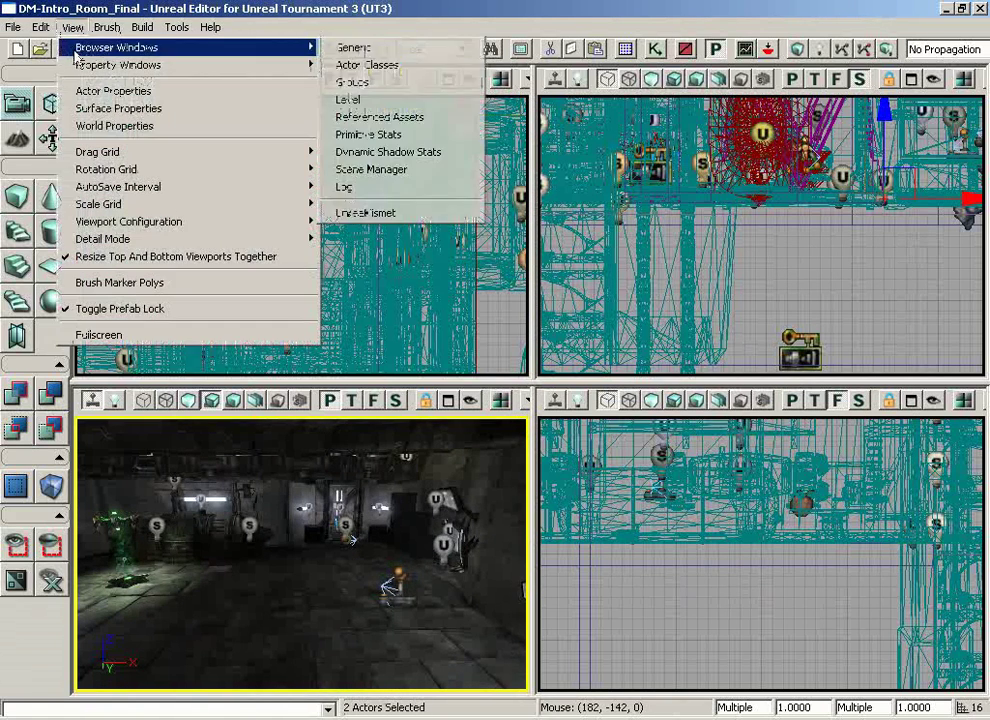
pyautogui.click(345, 64)
pyautogui.click(977, 46)
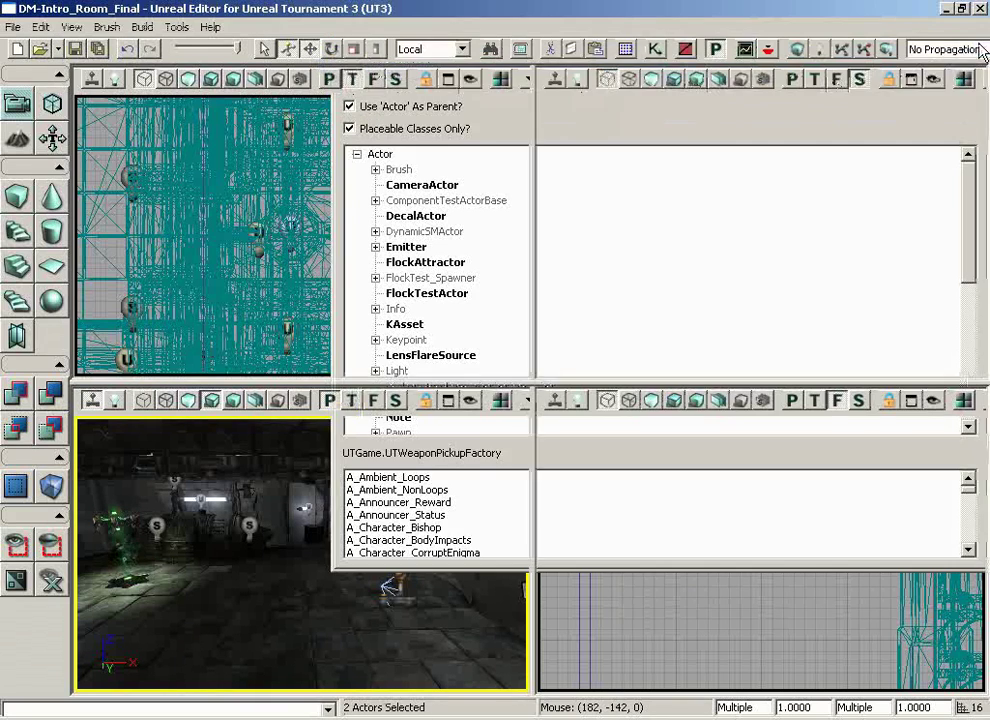
pyautogui.click(627, 50)
pyautogui.click(422, 85)
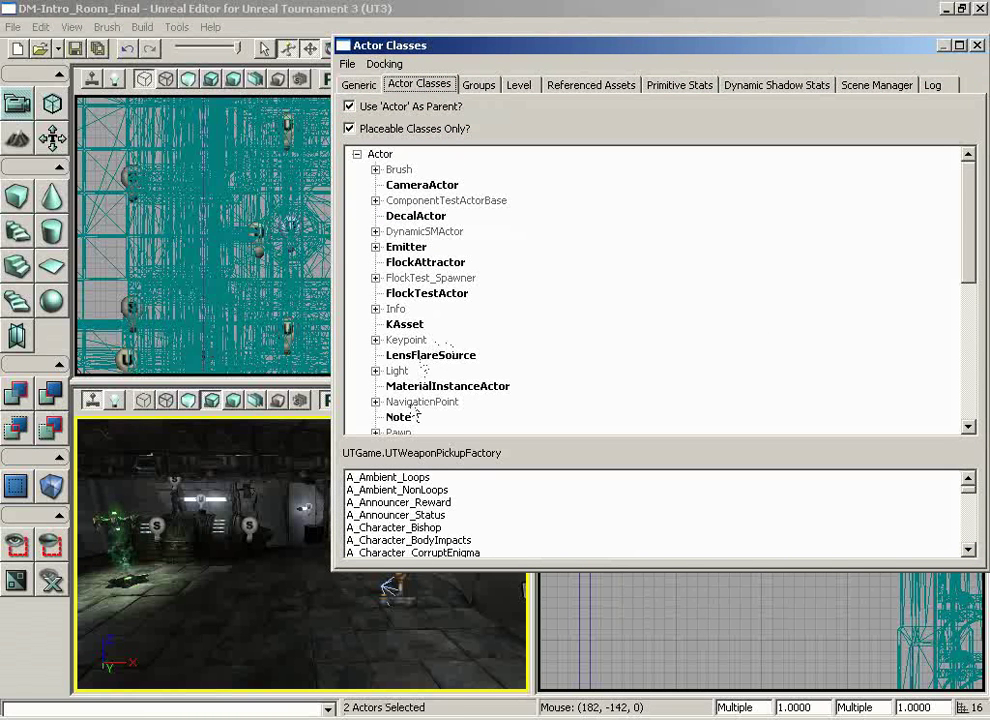
pyautogui.click(376, 402)
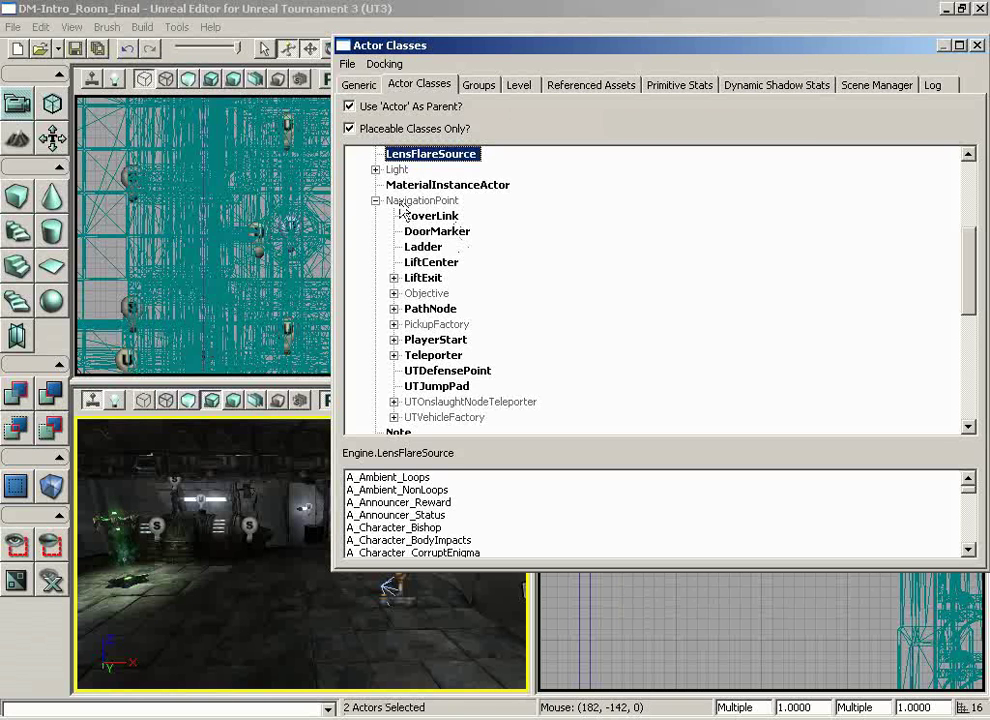
pyautogui.scroll(-1, 506, 212)
pyautogui.scroll(1, 506, 214)
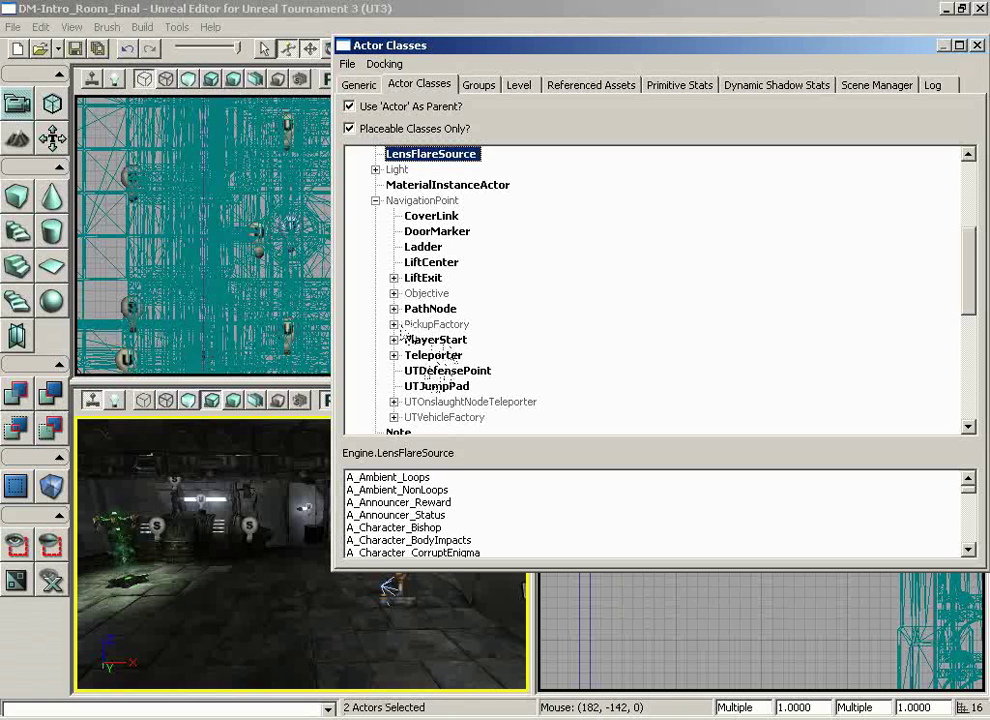
# - Review the classes under PickupFactory and UTPickupFactory, and collapse the PickupFactory branch
pyautogui.click(395, 325)
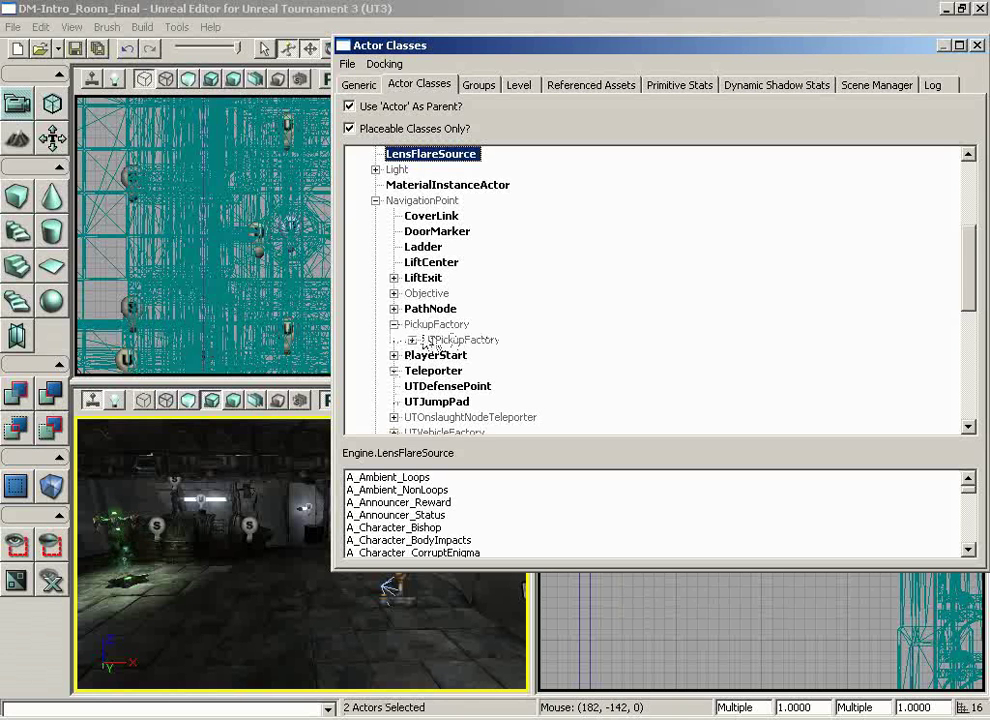
pyautogui.click(411, 340)
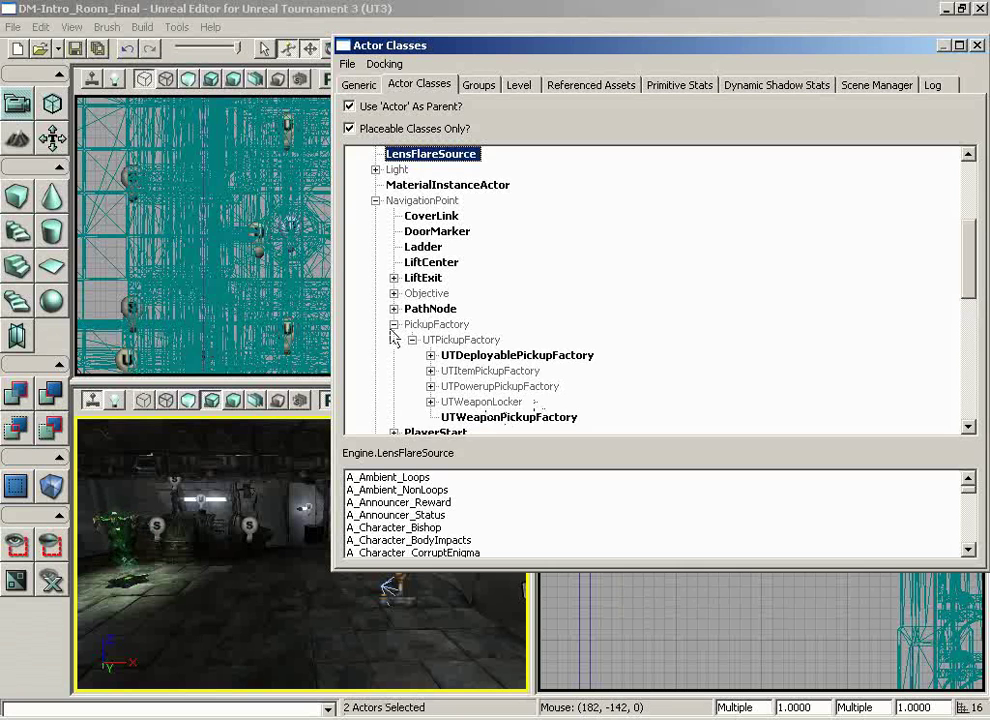
pyautogui.click(394, 326)
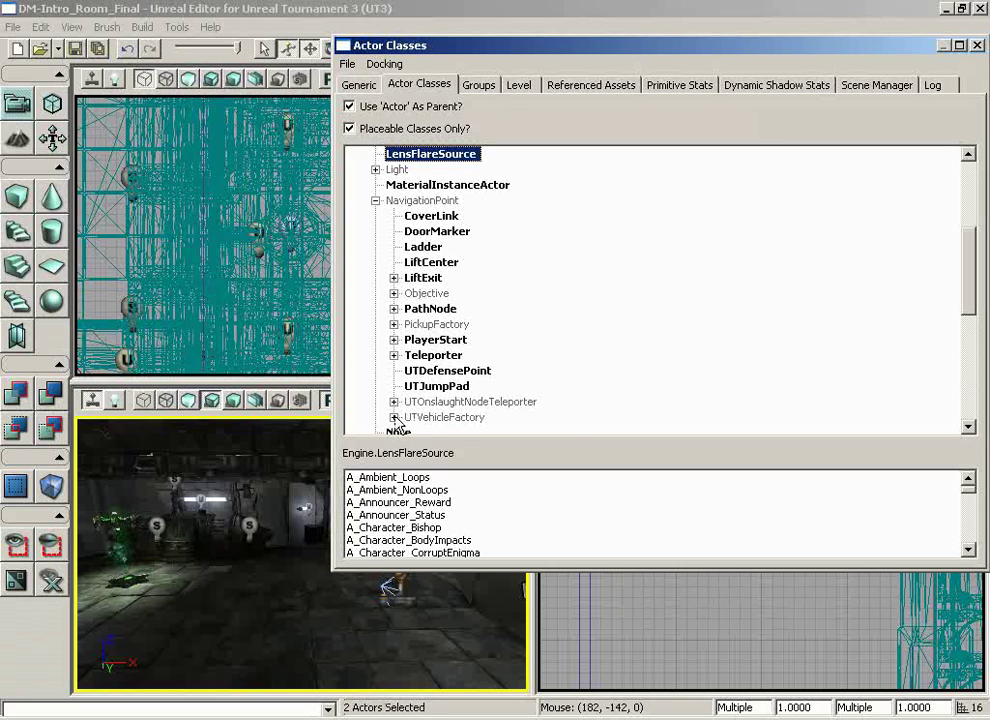
# - Add a UTVehicleFactory_Scorpion from the UTVehicleFactory classes to the floor of the dark stone-tiled room, and close the class browser
pyautogui.click(394, 418)
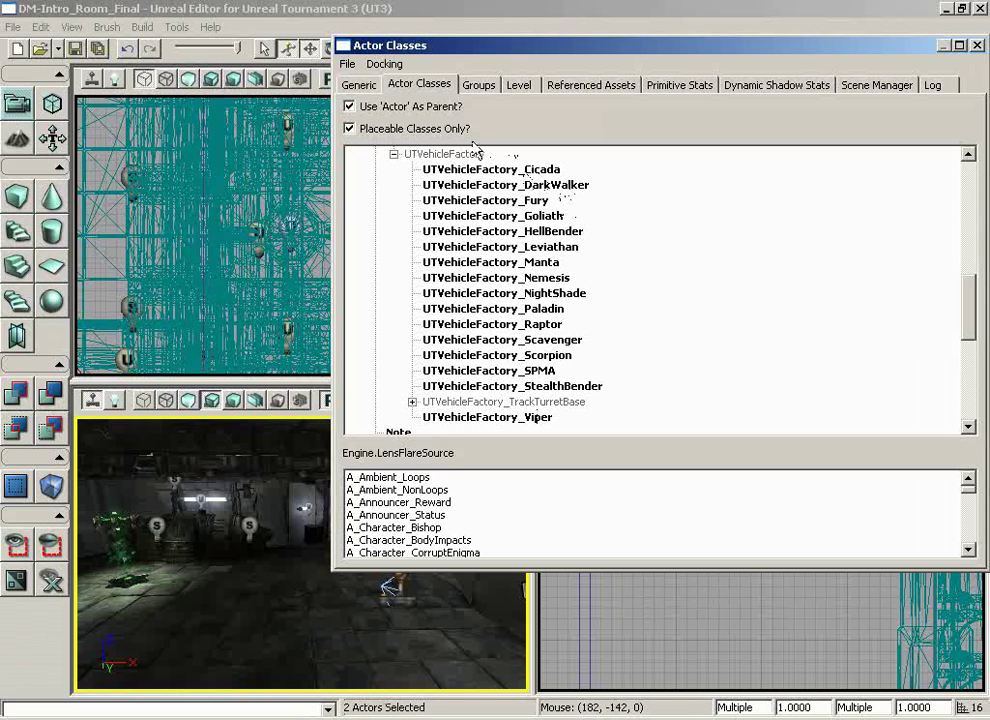
pyautogui.click(549, 356)
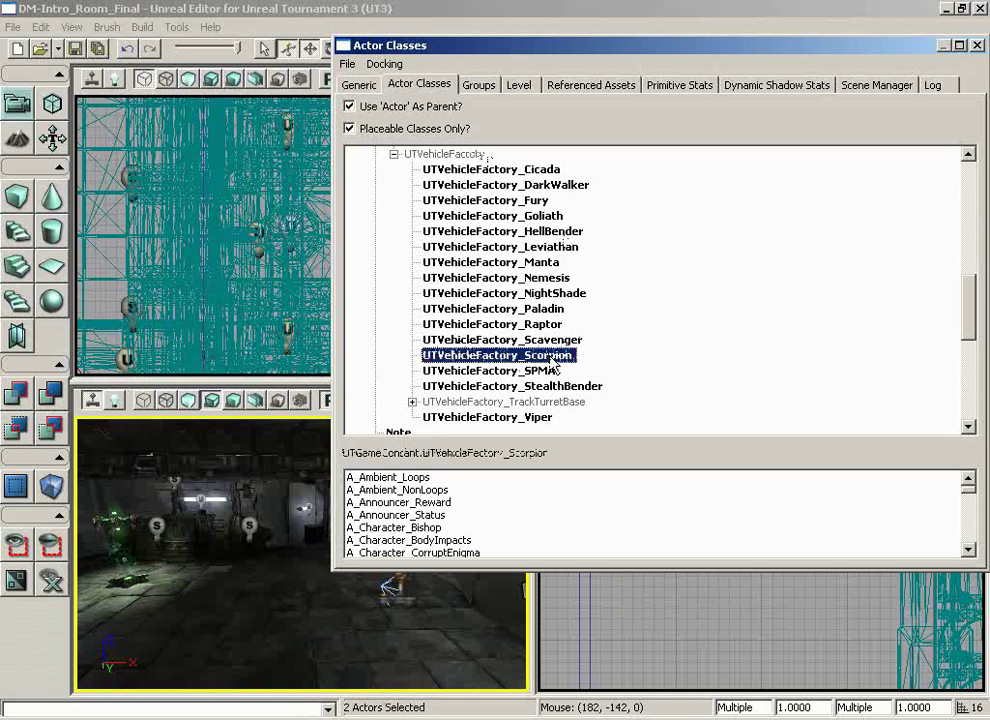
pyautogui.rightClick(212, 600)
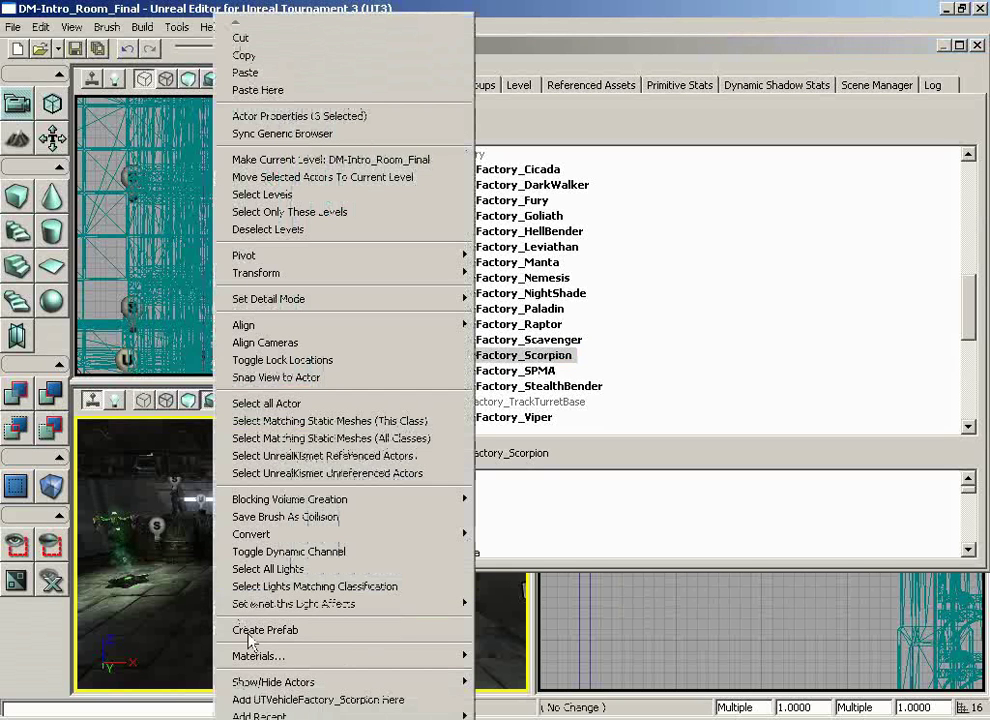
pyautogui.click(327, 700)
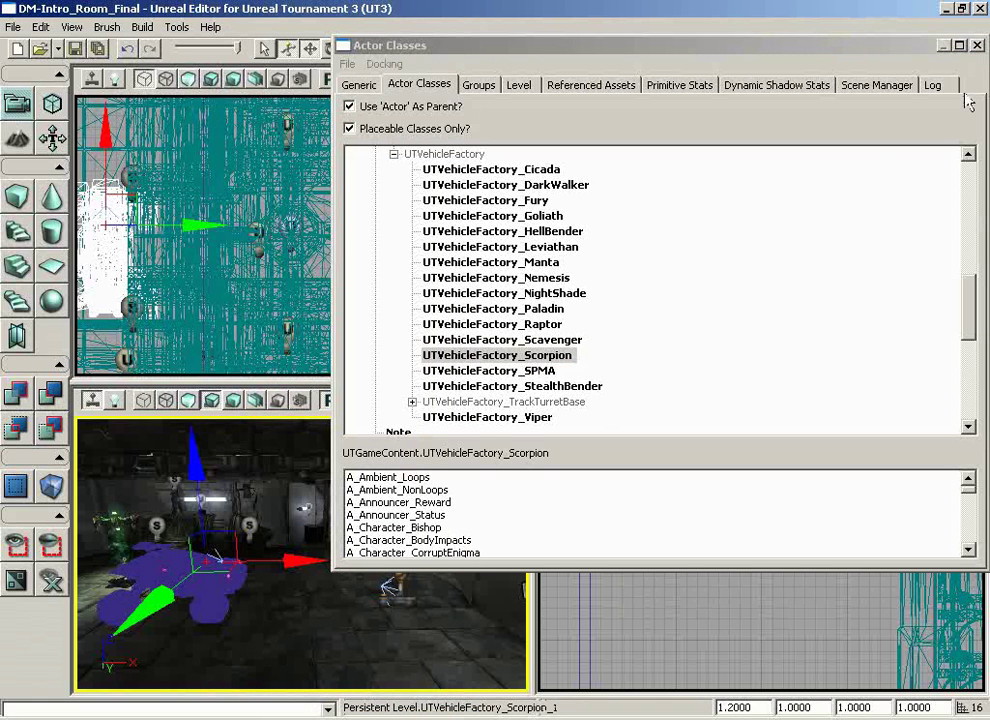
pyautogui.click(978, 45)
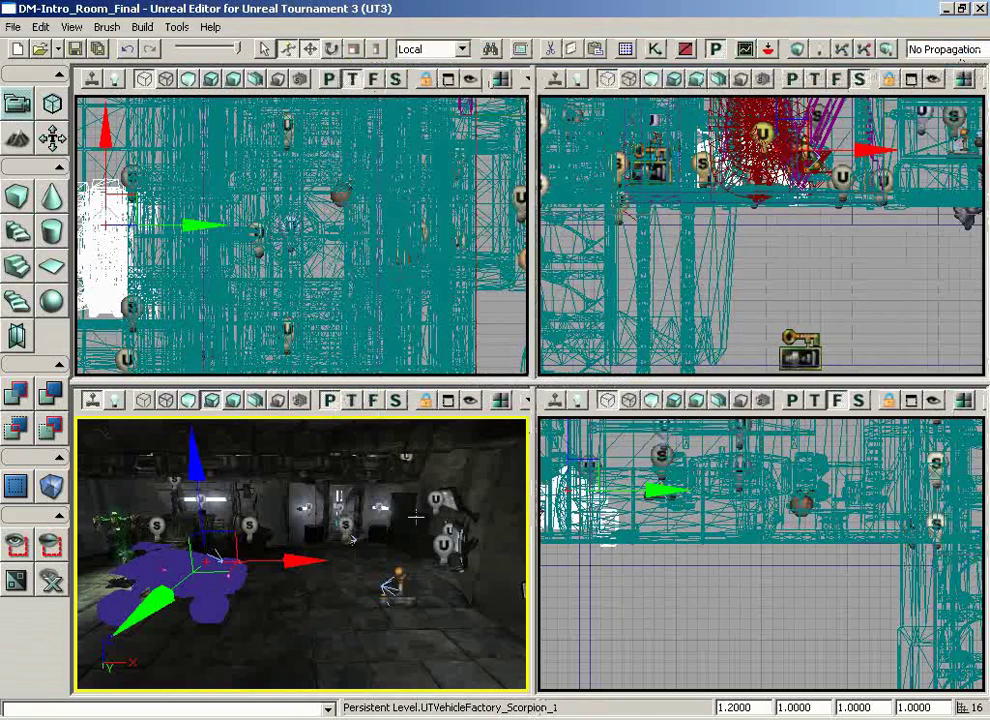
# - Start a play test from the floor near the Scorpion, walk up to the vehicle and get in
pyautogui.rightClick(350, 640)
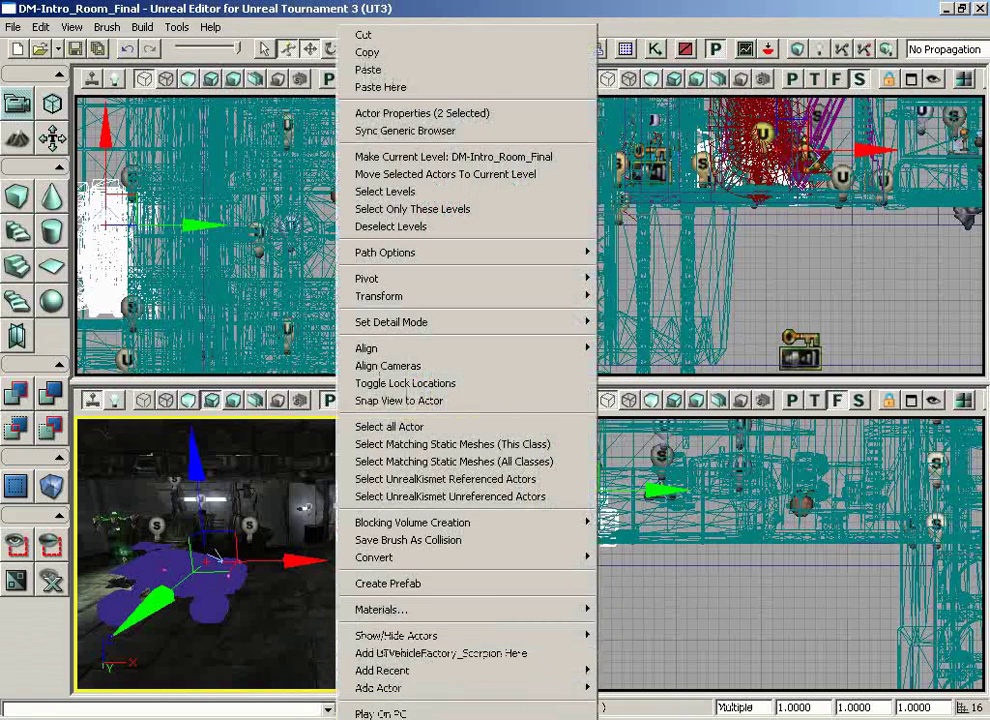
pyautogui.click(358, 497)
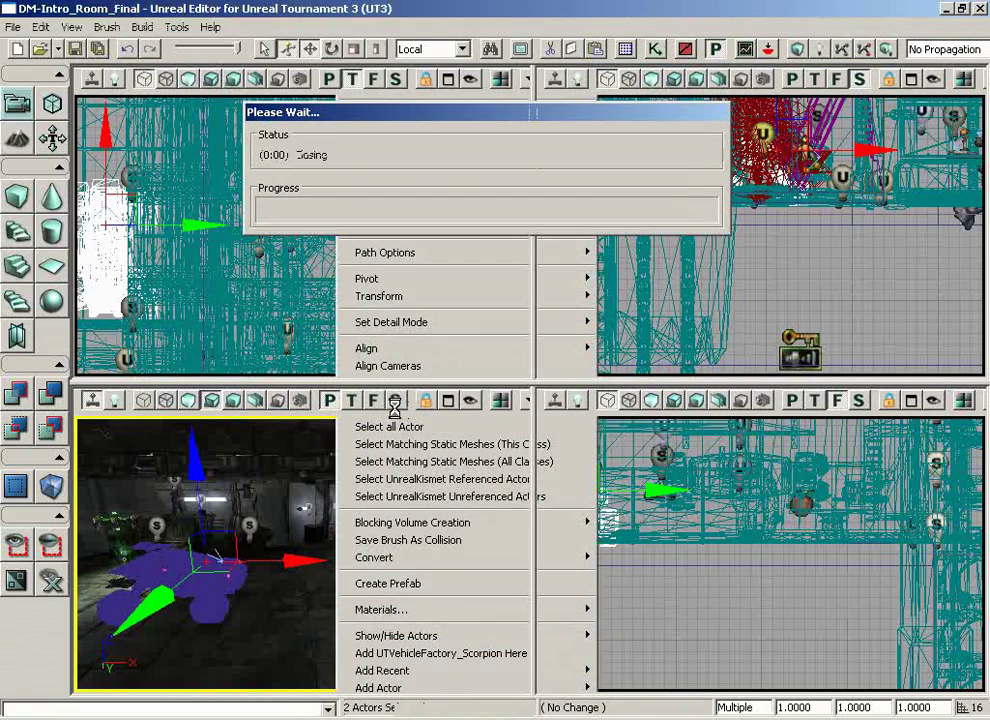
pyautogui.press('w')
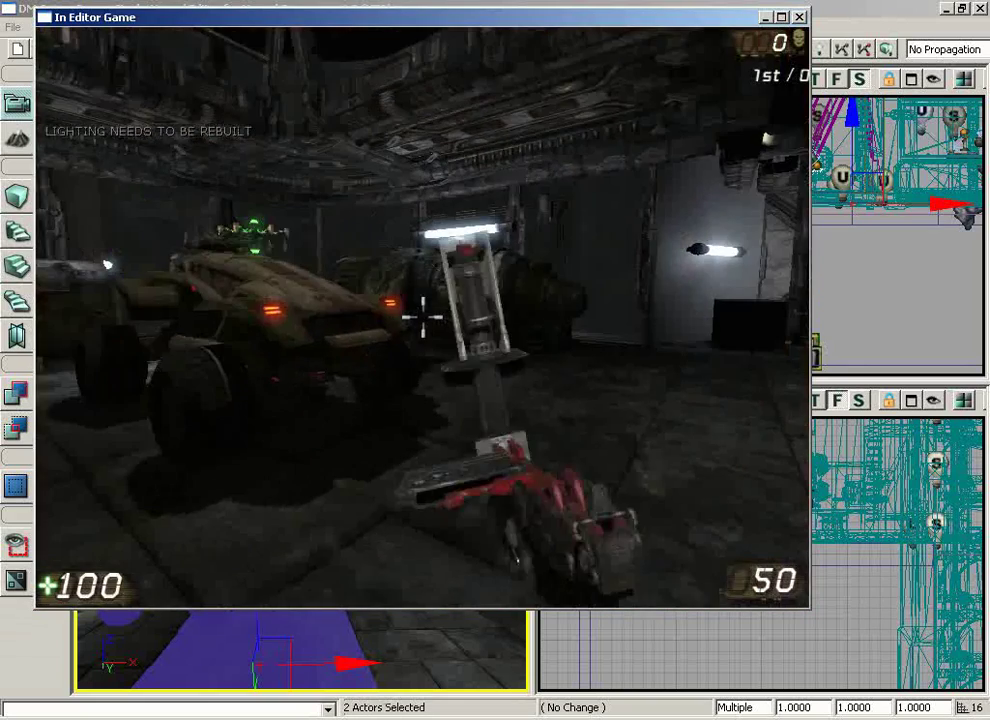
pyautogui.press('w')
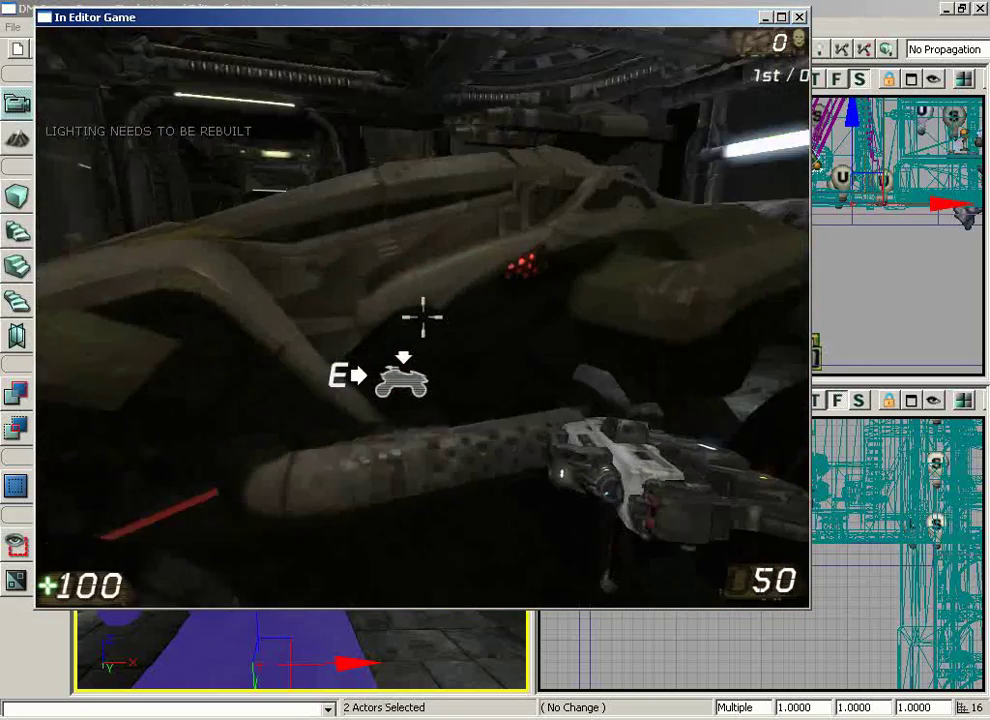
pyautogui.press('e')
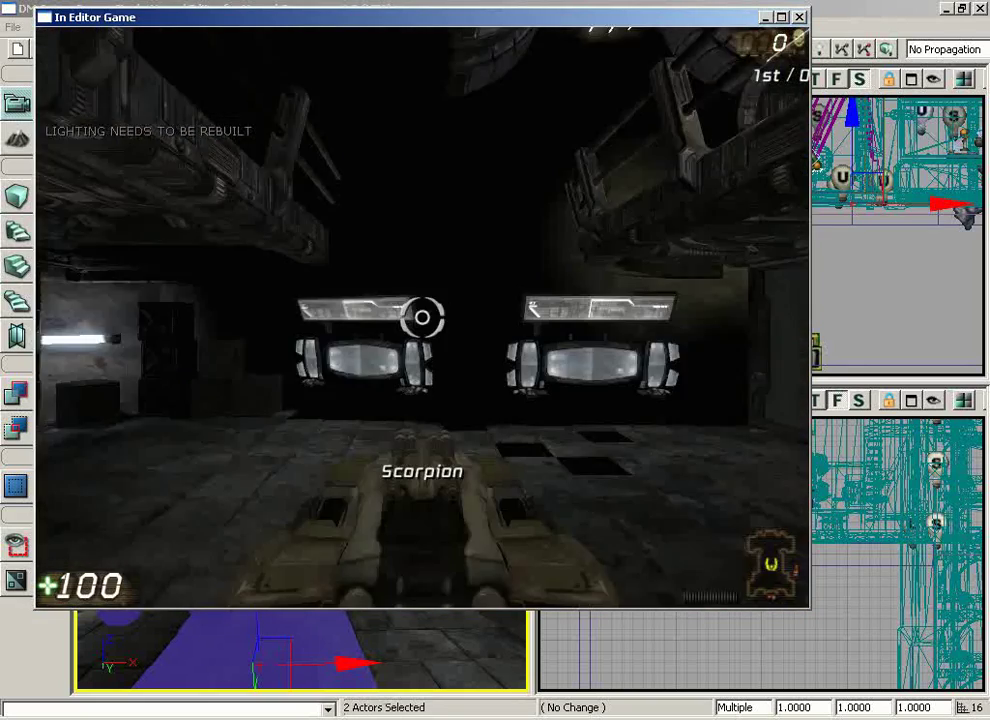
# - Drive the Scorpion across the room into the doorway, get out and end the play test
pyautogui.press('w')
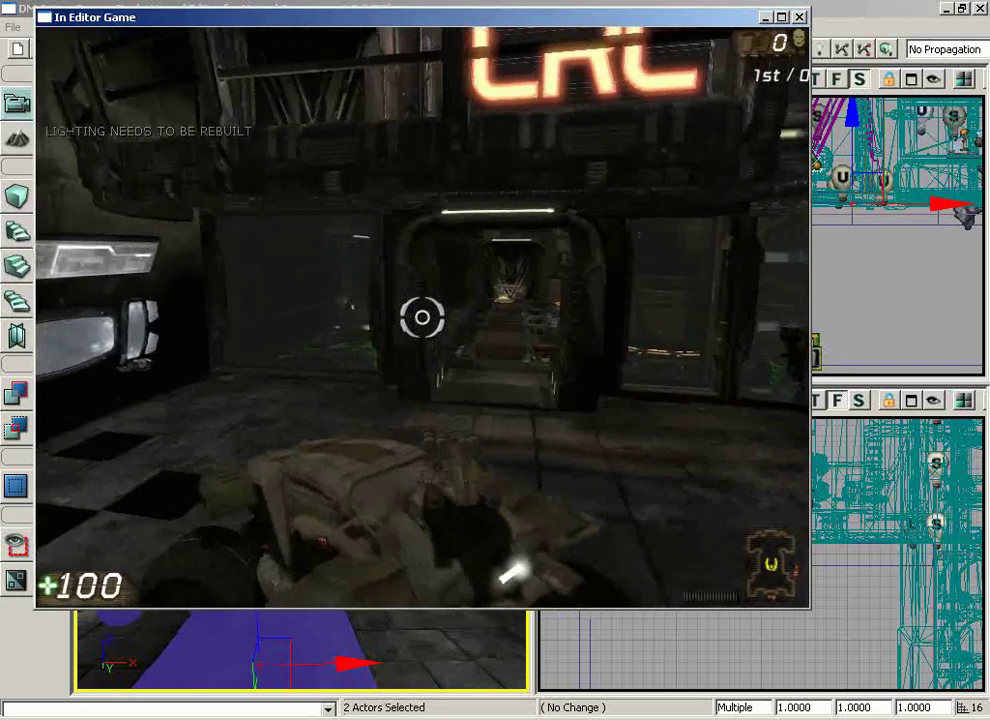
pyautogui.press('w')
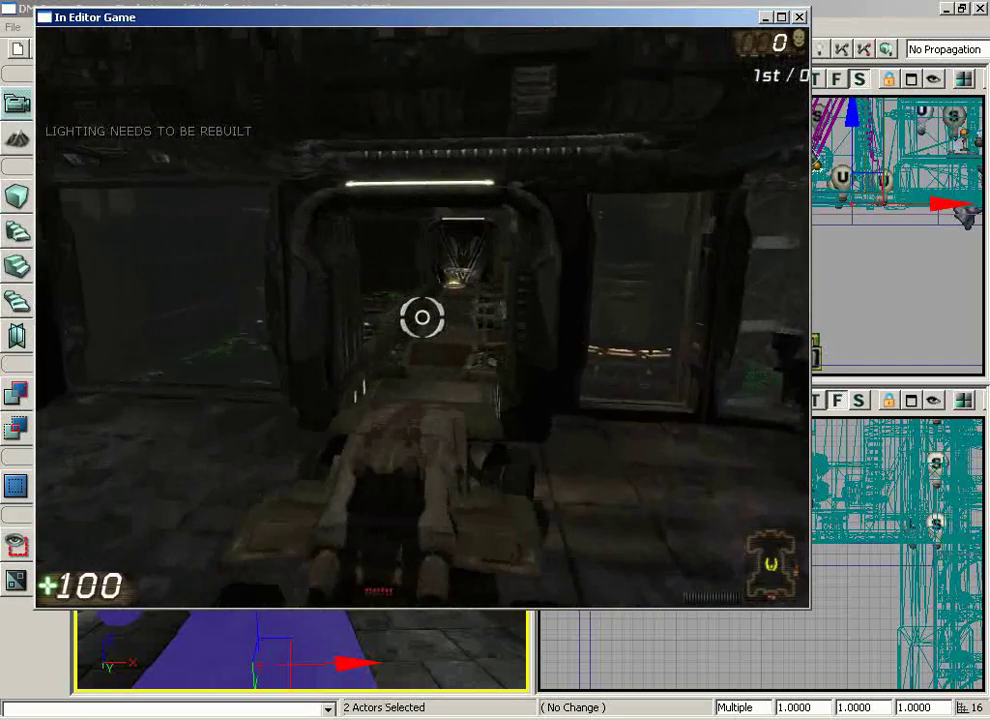
pyautogui.press('w')
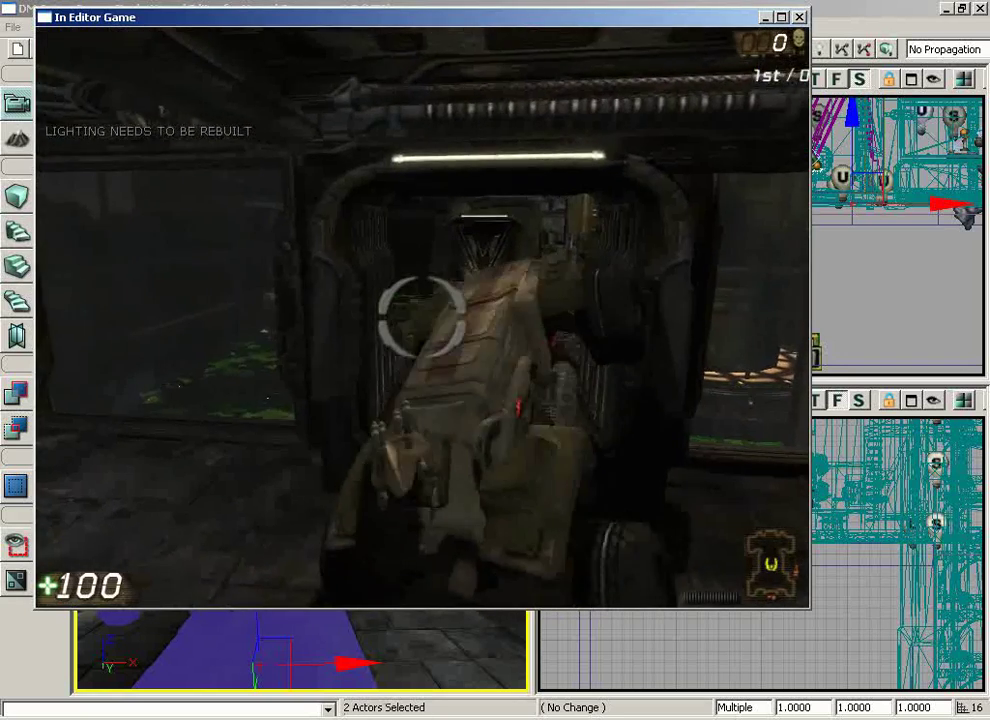
pyautogui.press('w')
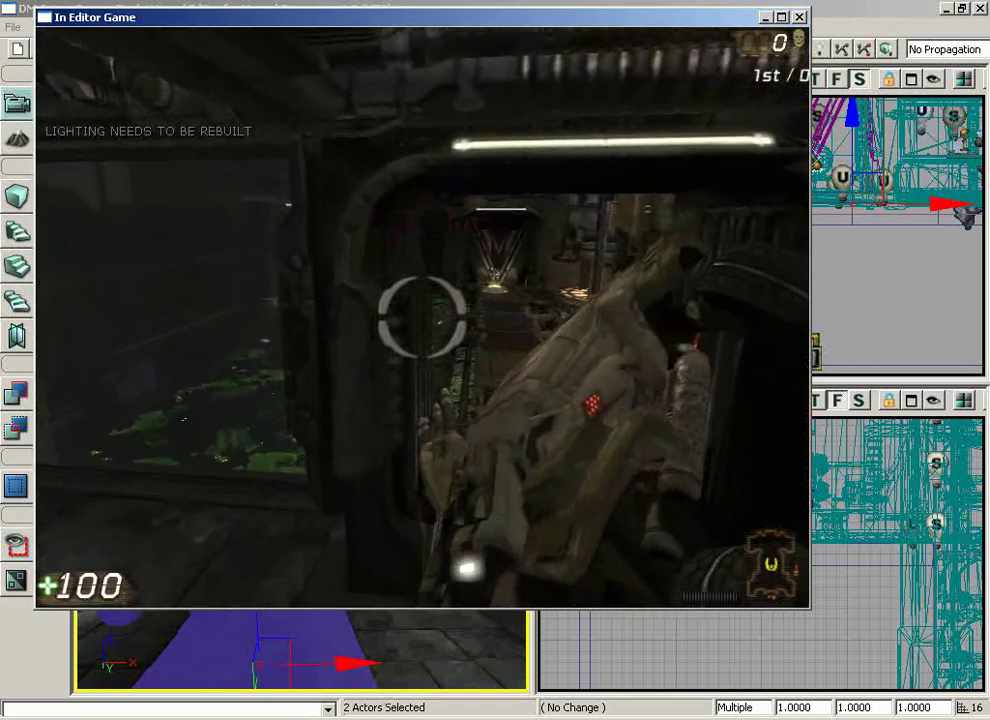
pyautogui.press('w')
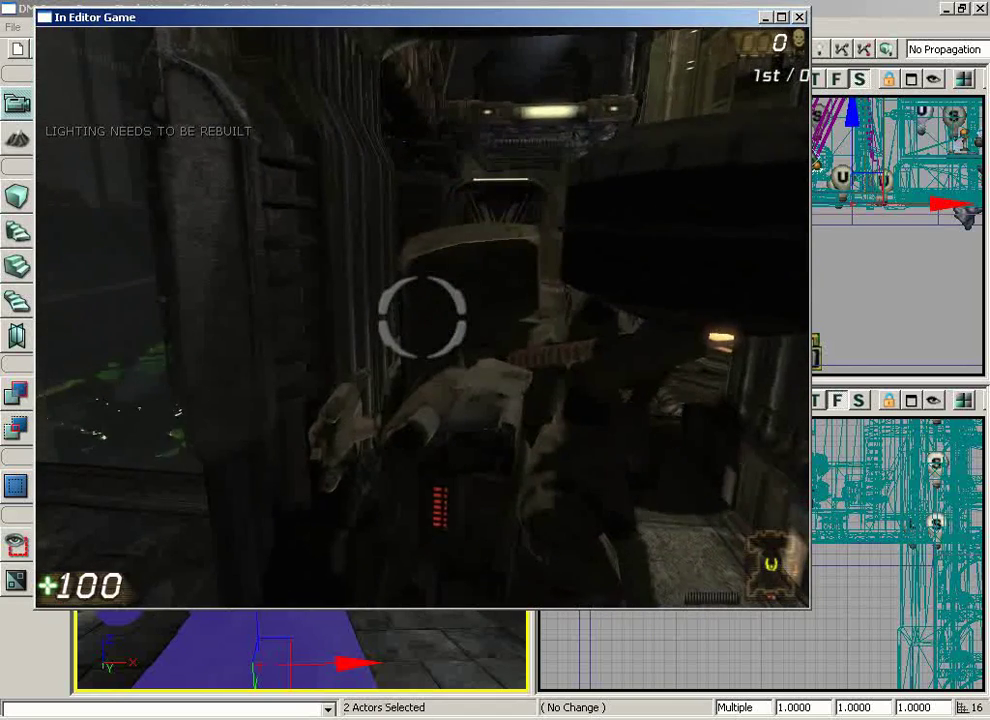
pyautogui.press('e')
pyautogui.press('Escape')
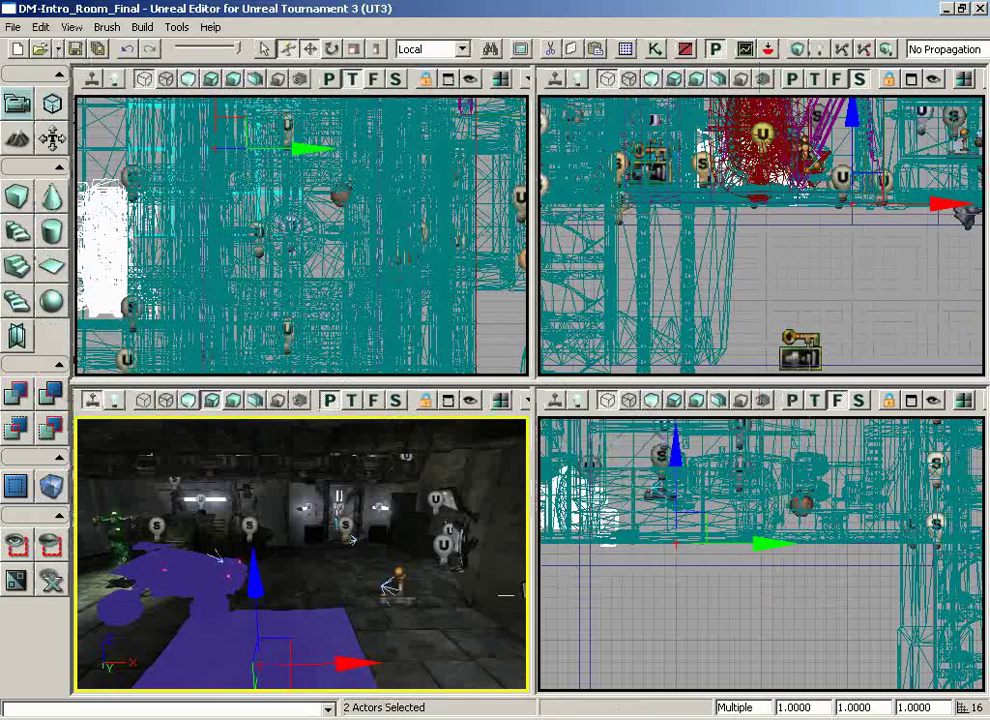